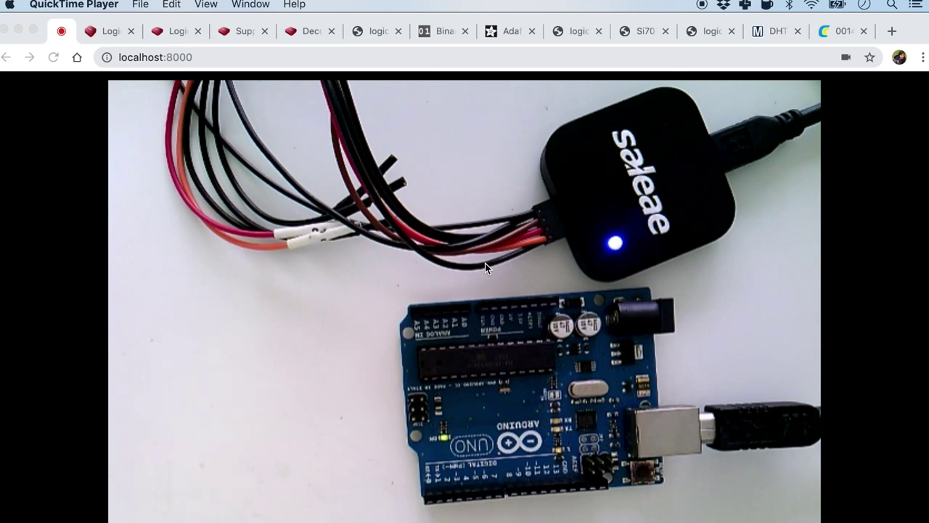
- Switch to Chrome and examine the live board view and the channel wiring in the UART logic analyzer schematic
{"action": "left_click", "coordinate": [61, 30]}
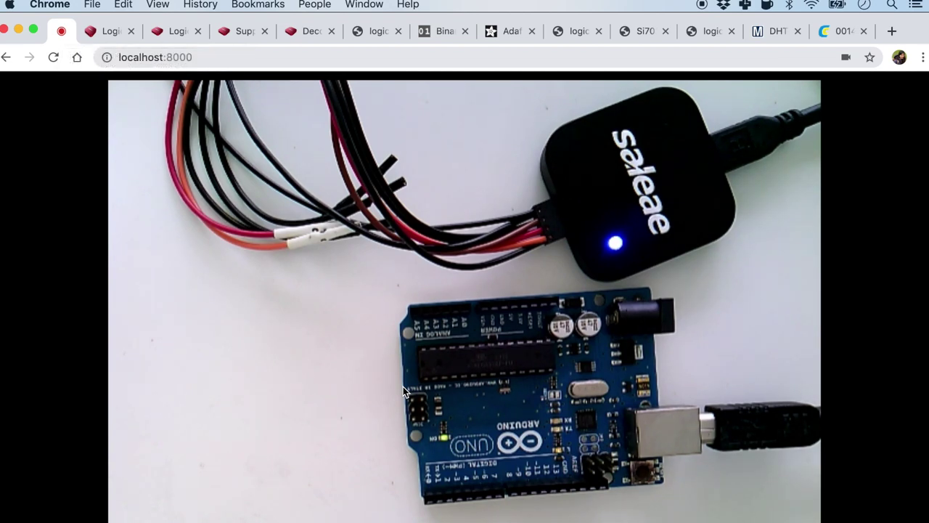
{"action": "left_click", "coordinate": [364, 32]}
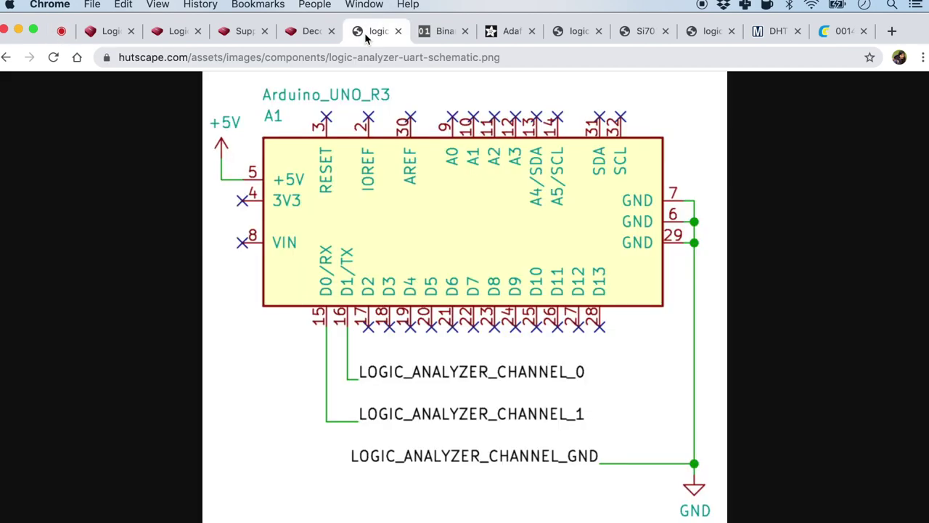
{"action": "left_click", "coordinate": [341, 278]}
{"action": "scroll", "coordinate": [452, 363], "scroll_direction": "down", "scroll_amount": 5}
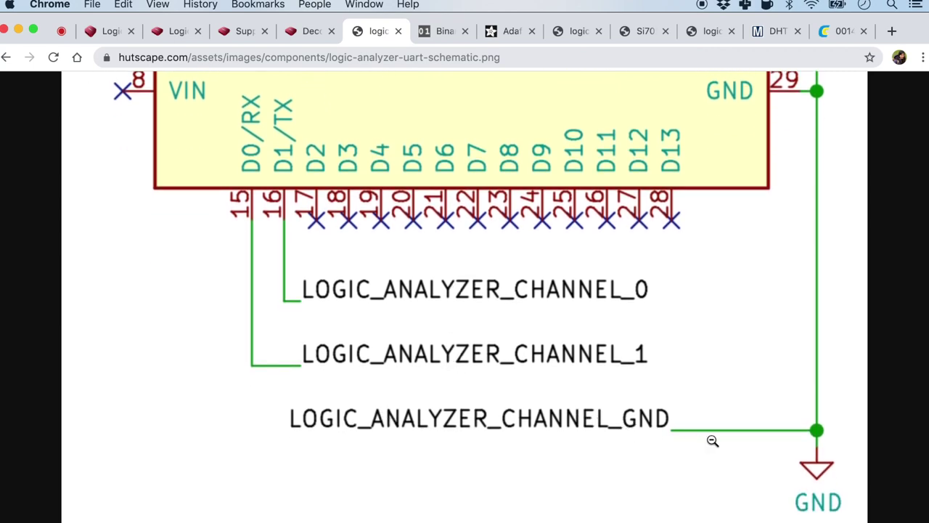
- Switch to Atom and review the printed message and loop delay in logic-analyzer-uart.ino
{"action": "key", "text": "super+1"}
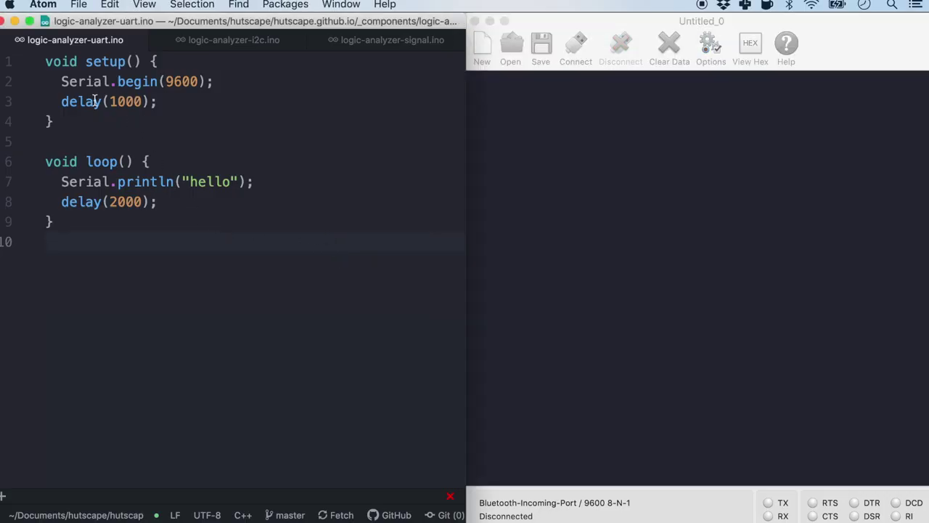
{"action": "left_click_drag", "start_coordinate": [189, 181], "coordinate": [233, 182]}
{"action": "left_click", "coordinate": [125, 203]}
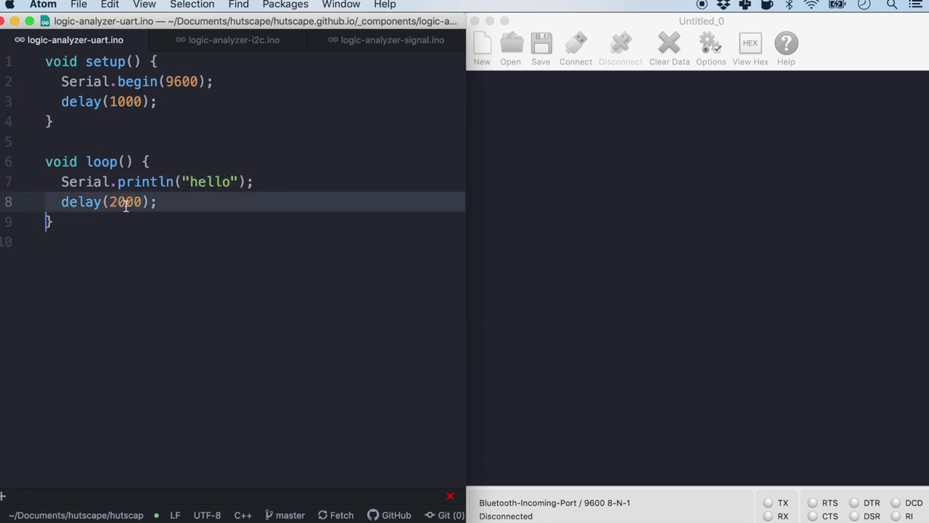
- Switch to iTerm2 and review the port and board arguments of the arduino-cli upload command
{"action": "key", "text": "super+Tab"}
{"action": "key", "text": "super+Tab"}
{"action": "key", "text": "super+Tab"}
{"action": "key", "text": "super+Tab"}
{"action": "key", "text": "super+Tab"}
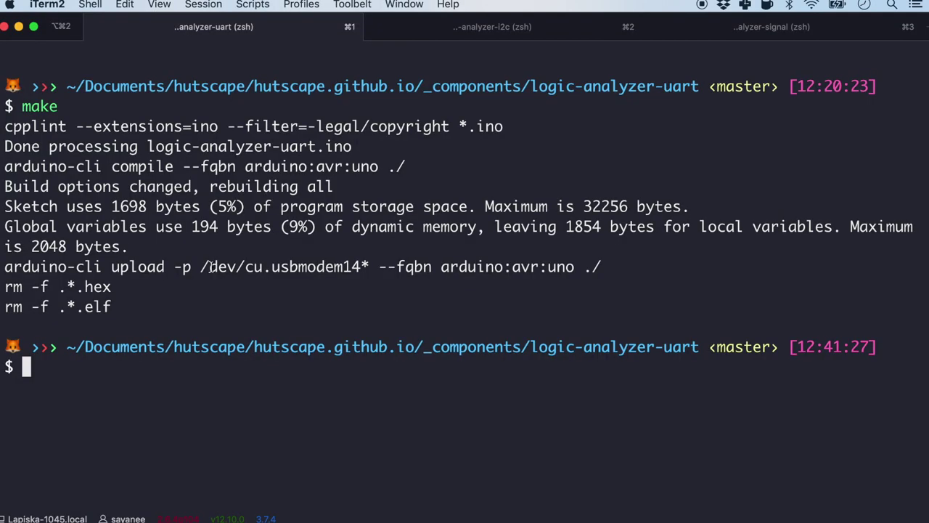
{"action": "left_click_drag", "start_coordinate": [174, 267], "coordinate": [361, 267]}
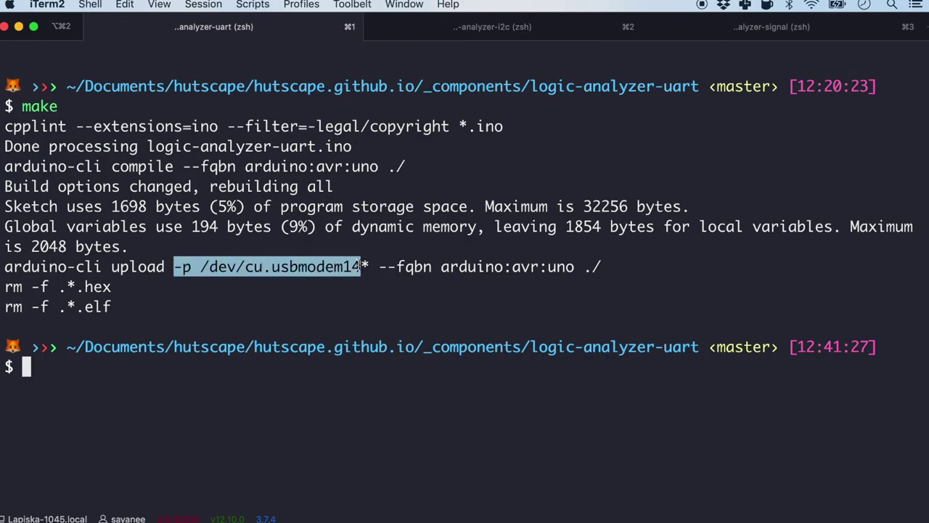
{"action": "left_click_drag", "start_coordinate": [441, 267], "coordinate": [574, 266]}
{"action": "left_click", "coordinate": [565, 267]}
- Switch to CoolTerm and set the serial port to usbmodem142201
{"action": "key", "text": "super+Tab"}
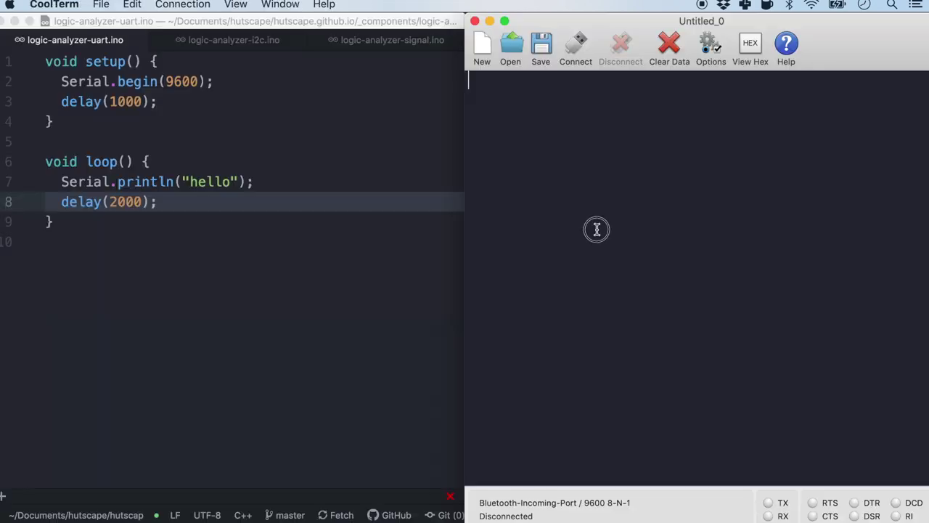
{"action": "left_click", "coordinate": [712, 45]}
{"action": "left_click", "coordinate": [756, 105]}
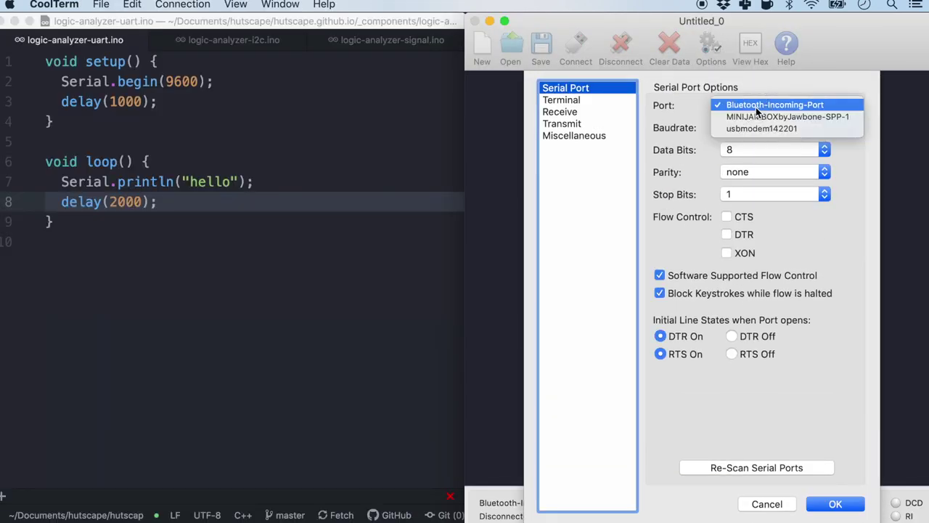
{"action": "left_click", "coordinate": [752, 129]}
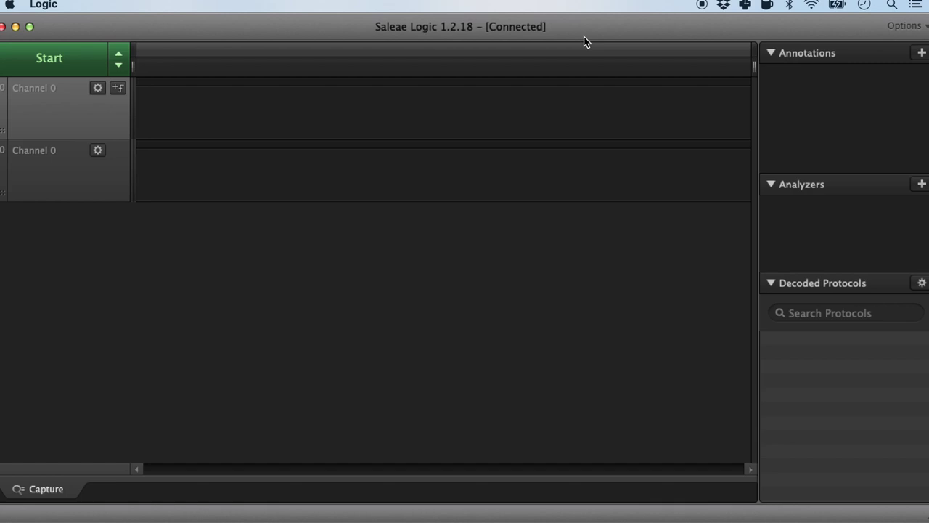
- In Saleae Logic, show all of the analyzer's channels
{"action": "left_click", "coordinate": [97, 150]}
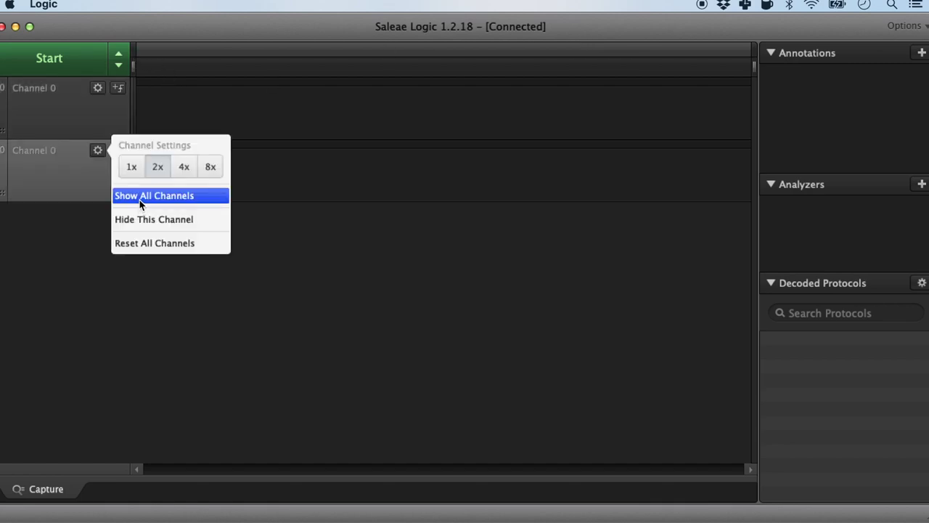
{"action": "left_click", "coordinate": [139, 196]}
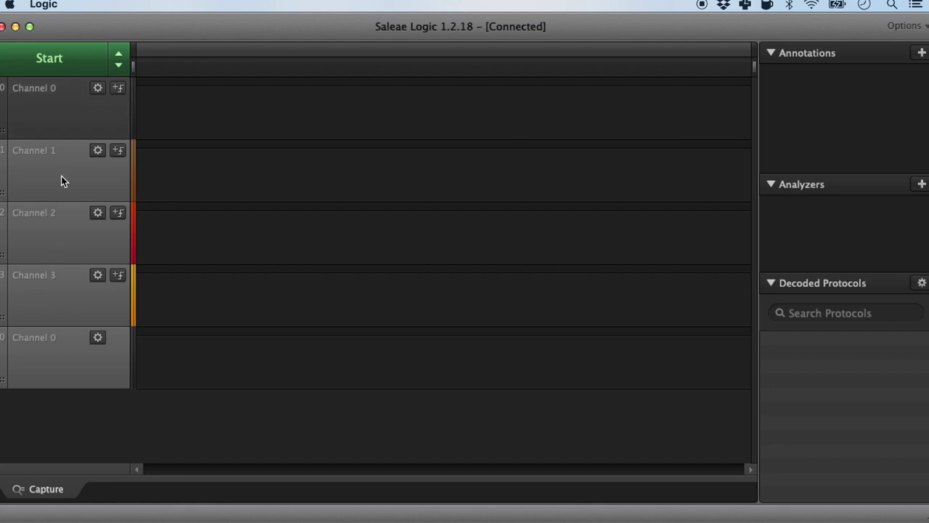
- Switch to Chrome and check which logic analyzer channels the UART schematic uses
{"action": "key", "text": "super+Tab"}
{"action": "key", "text": "super+Tab"}
{"action": "key", "text": "super+Tab"}
{"action": "key", "text": "super+Tab"}
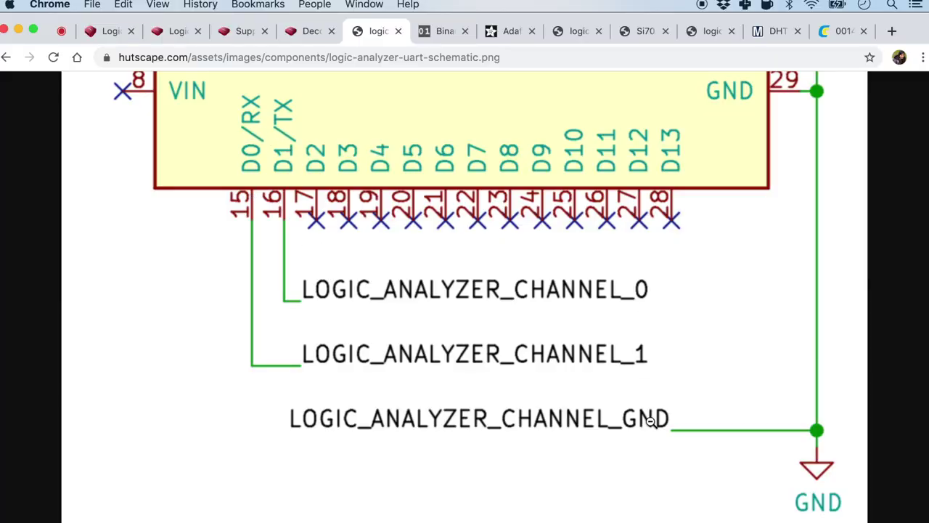
- Return to Saleae Logic and hide digital Channel 2 and Channel 3
{"action": "key", "text": "super+Tab"}
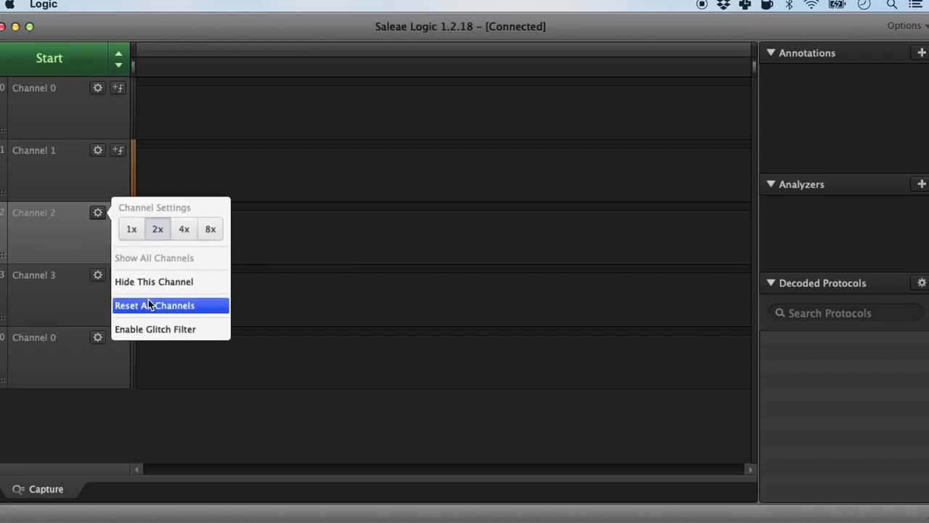
{"action": "left_click", "coordinate": [155, 285]}
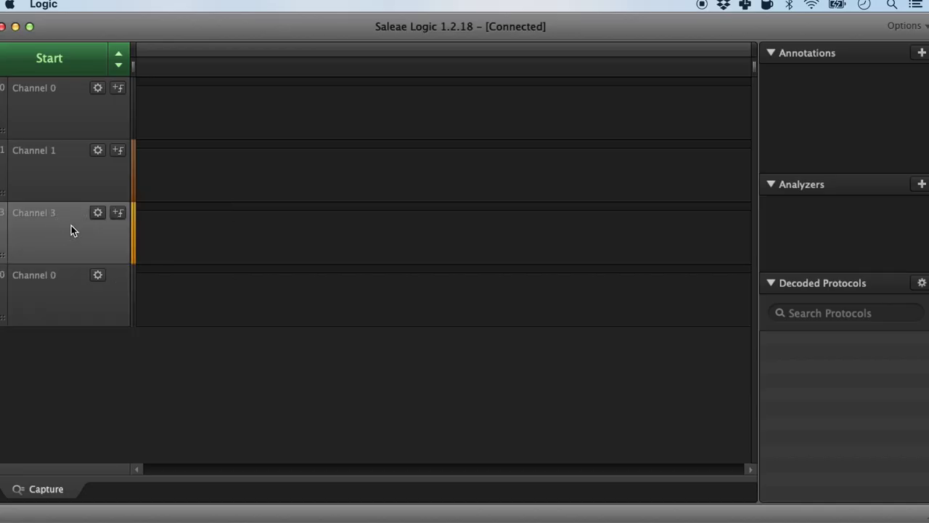
{"action": "left_click", "coordinate": [98, 212]}
{"action": "left_click", "coordinate": [147, 280]}
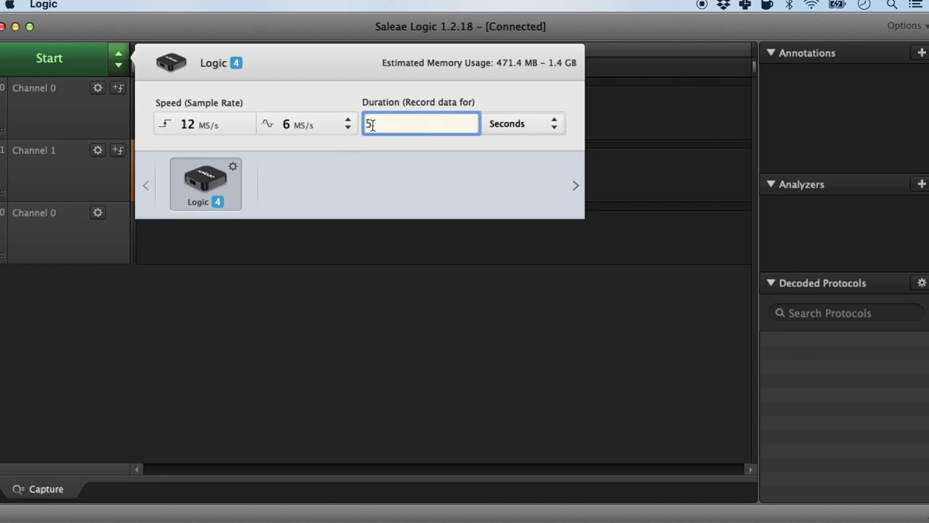
- Set the recording duration to 5 seconds and capture the signals
{"action": "left_click", "coordinate": [282, 283]}
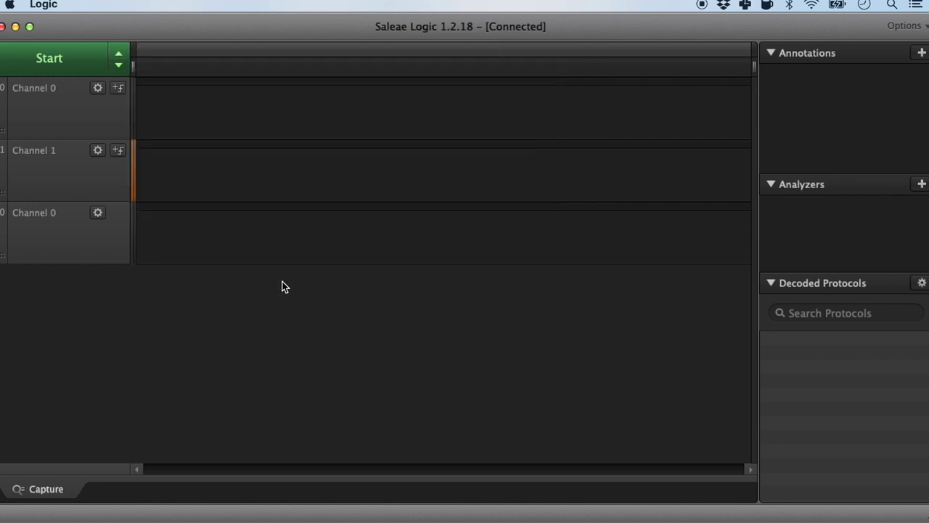
{"action": "left_click", "coordinate": [59, 64]}
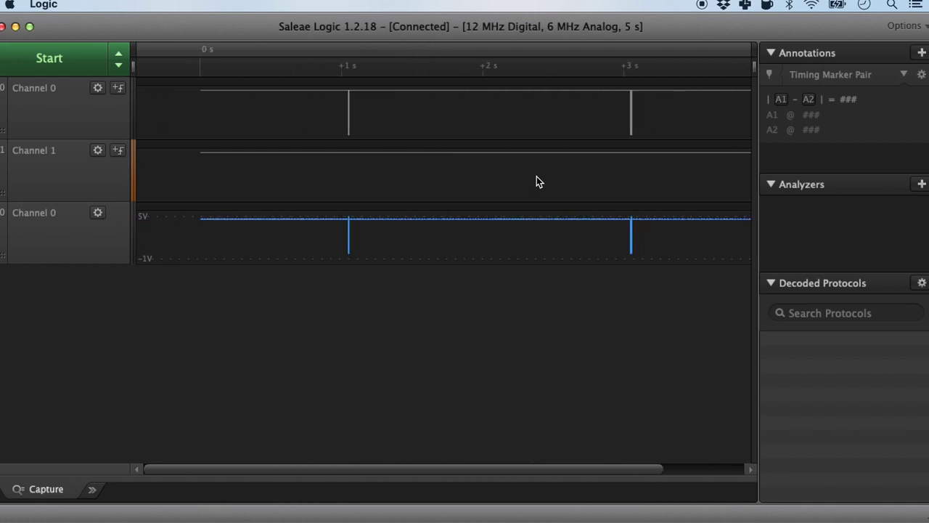
- Measure the gap between the two Channel 0 bursts and compare it with the loop delay in the Atom sketch
{"action": "mouse_move", "coordinate": [525, 128]}
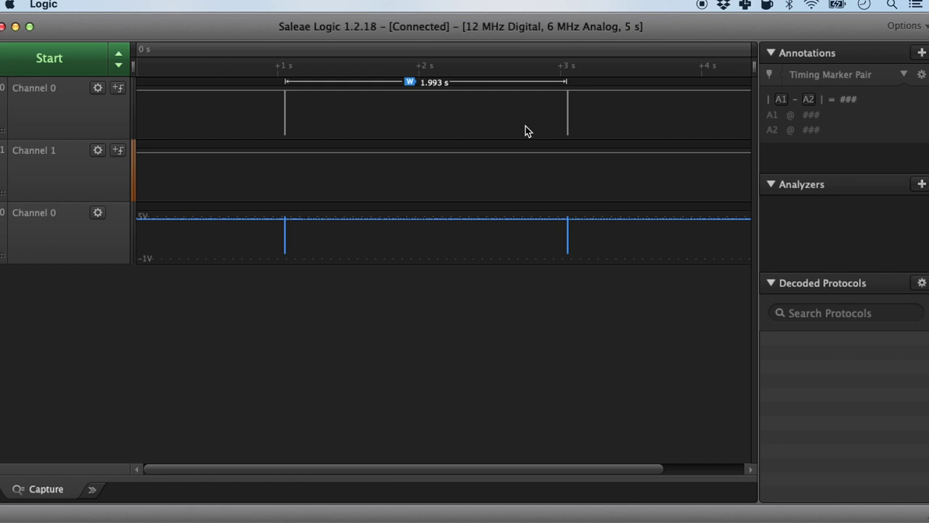
{"action": "key", "text": "super+Tab"}
{"action": "key", "text": "super+Tab"}
{"action": "key", "text": "super+Tab"}
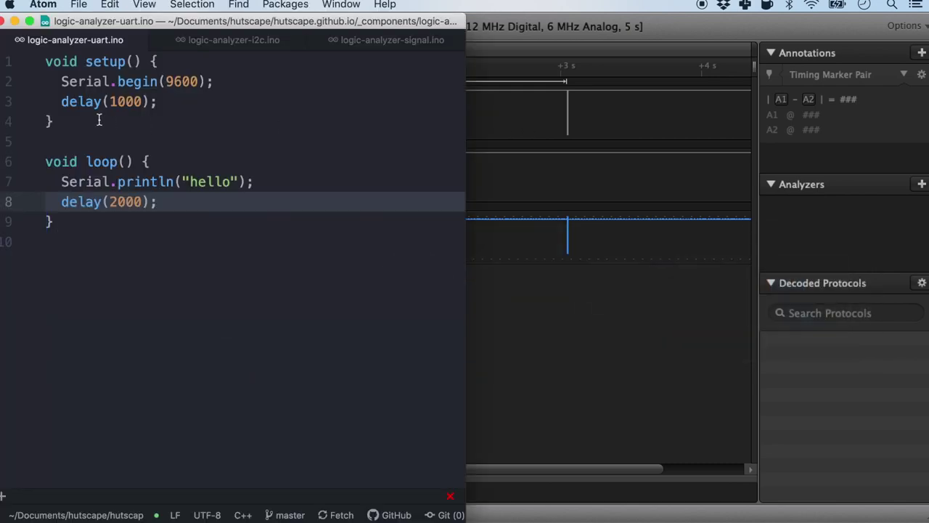
{"action": "double_click", "coordinate": [129, 202]}
{"action": "left_click", "coordinate": [583, 178]}
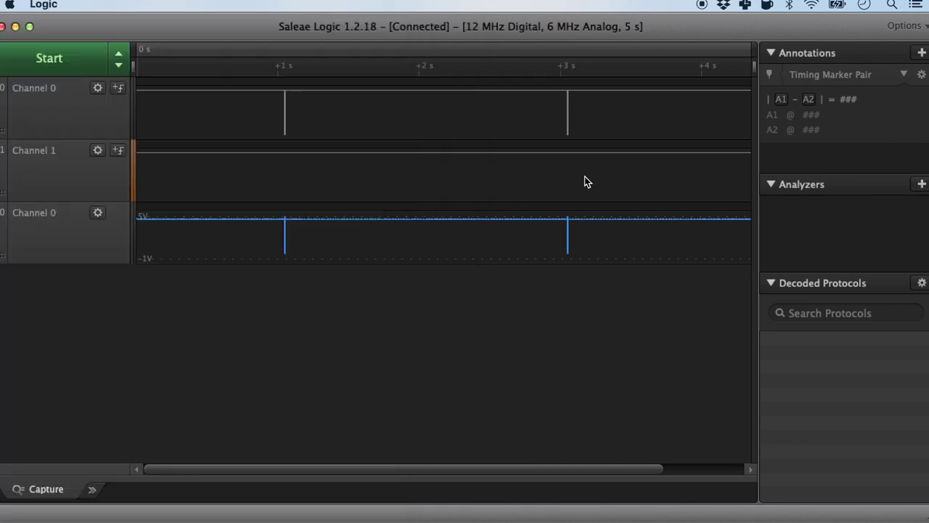
- Add an Async Serial analyzer on Channel 0 at 9600 bits/s with the standard 8-bit, no-parity, one-stop-bit settings
{"action": "scroll", "coordinate": [284, 101], "scroll_direction": "up", "scroll_amount": 6}
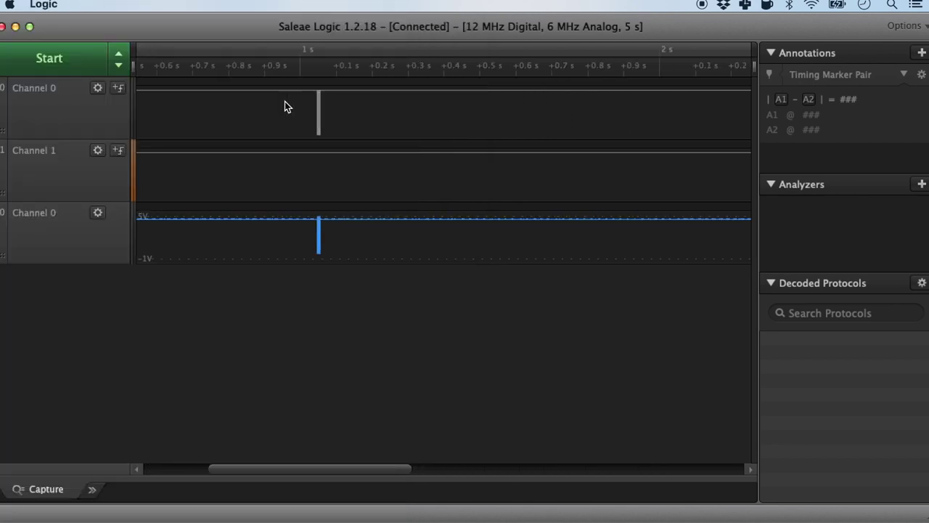
{"action": "scroll", "coordinate": [367, 108], "scroll_direction": "up", "scroll_amount": 8}
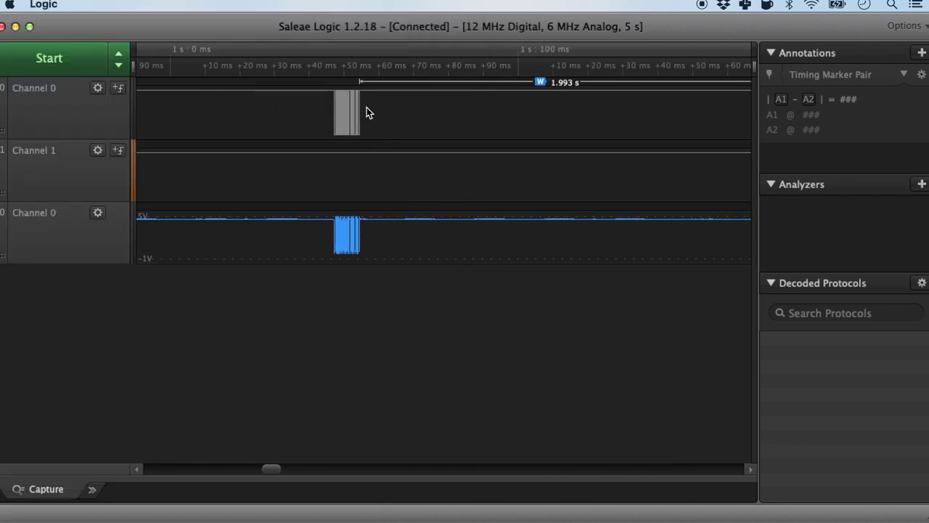
{"action": "scroll", "coordinate": [366, 108], "scroll_direction": "up", "scroll_amount": 5}
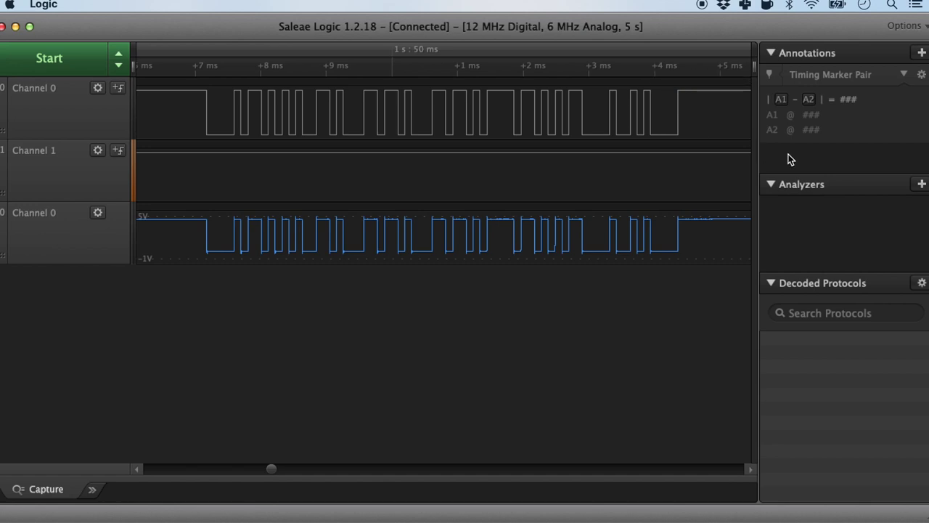
{"action": "left_click", "coordinate": [922, 184]}
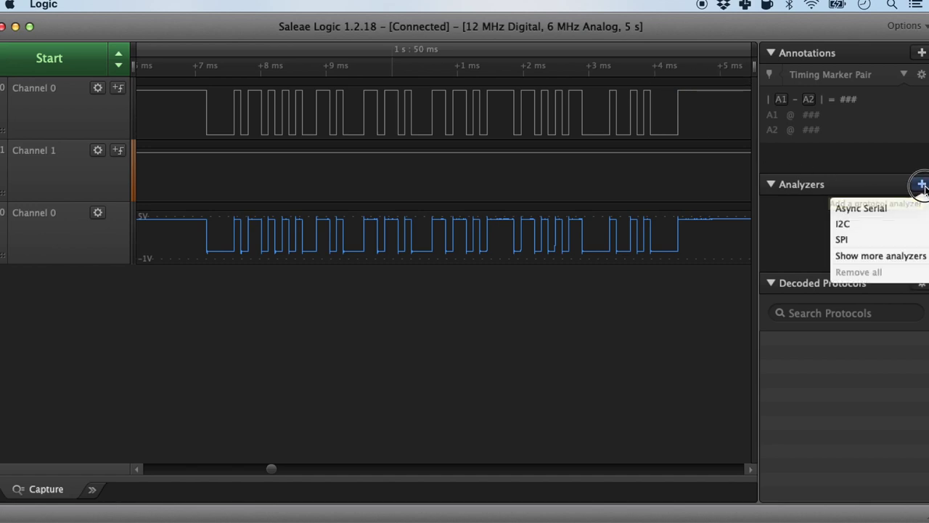
{"action": "left_click", "coordinate": [878, 210]}
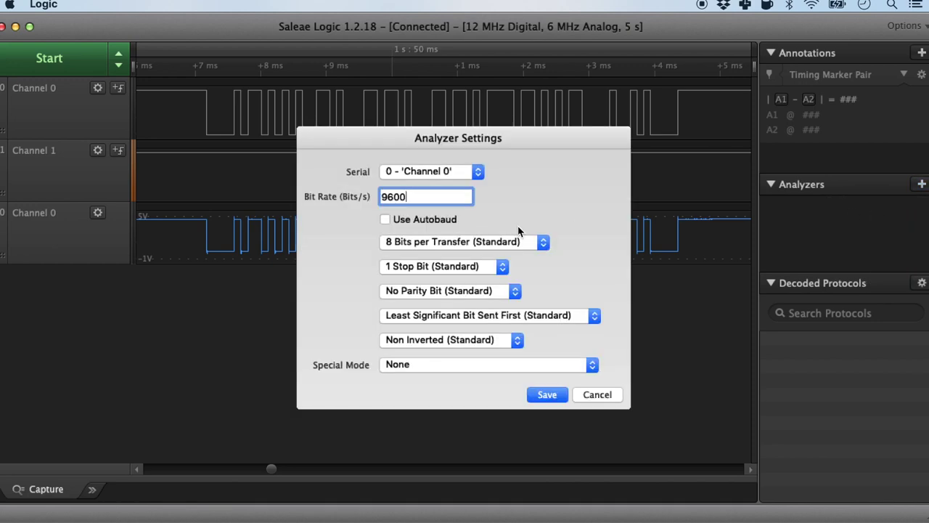
{"action": "left_click", "coordinate": [478, 175]}
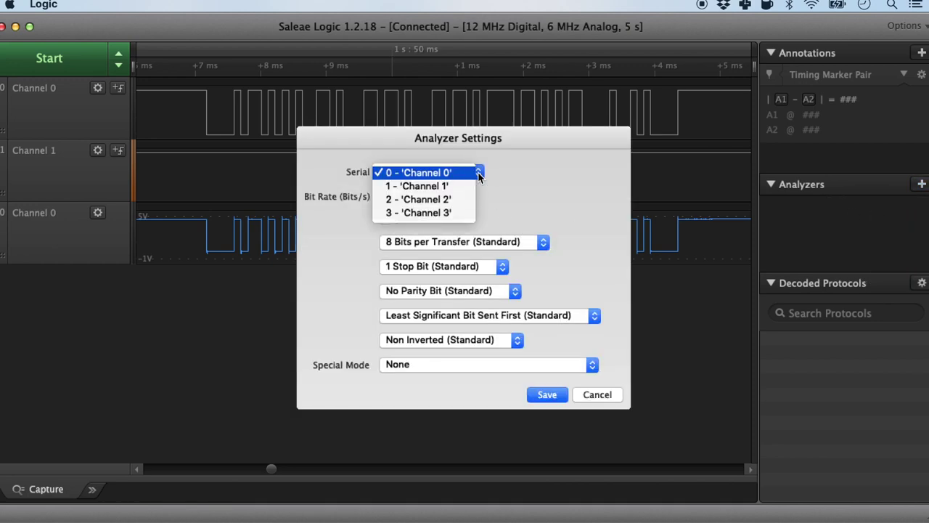
{"action": "left_click", "coordinate": [446, 174]}
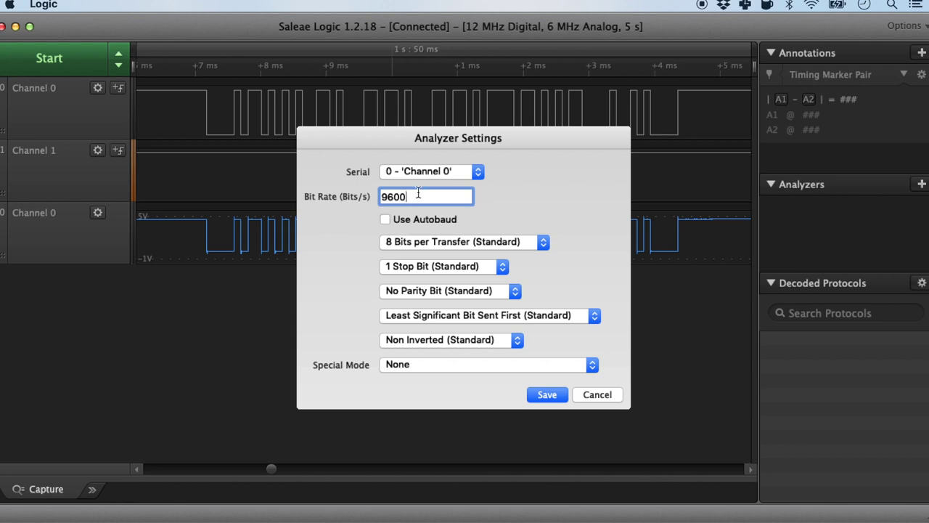
{"action": "left_click", "coordinate": [549, 395]}
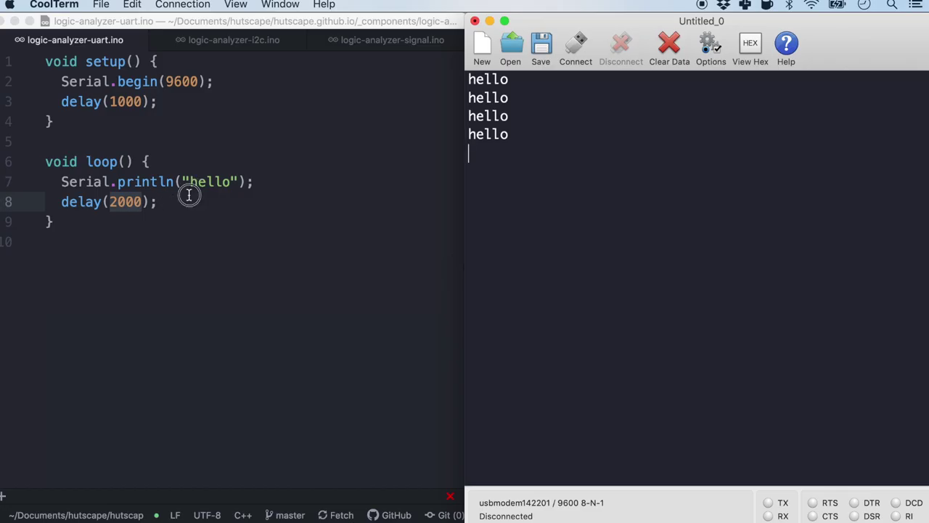
- Compare the println statement in the UART sketch with the text received in CoolTerm
{"action": "left_click", "coordinate": [187, 193]}
{"action": "left_click", "coordinate": [175, 182]}
{"action": "left_click", "coordinate": [160, 182]}
{"action": "left_click", "coordinate": [181, 207]}
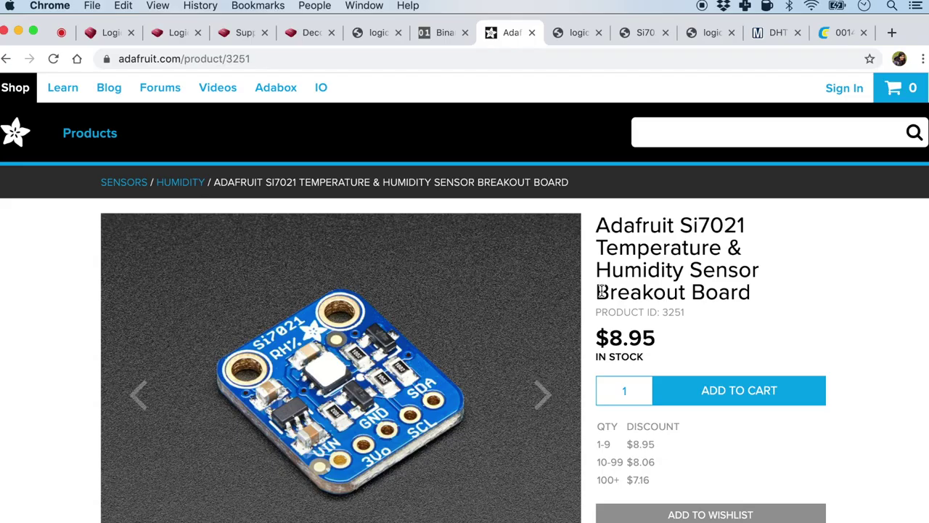
- Review the Adafruit Si7021 temperature and humidity sensor's product page in Chrome and highlight its model name
{"action": "scroll", "coordinate": [601, 291], "scroll_direction": "down", "scroll_amount": 3}
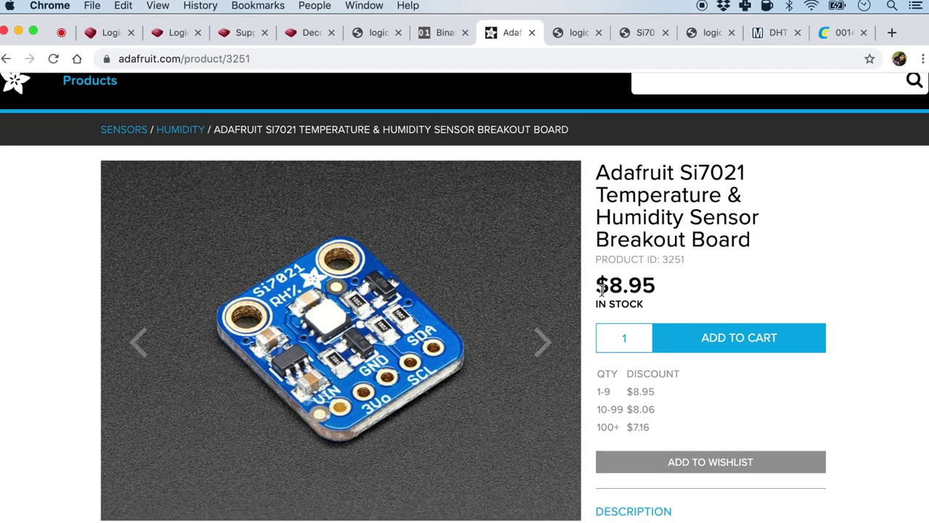
{"action": "left_click_drag", "start_coordinate": [680, 175], "coordinate": [745, 174]}
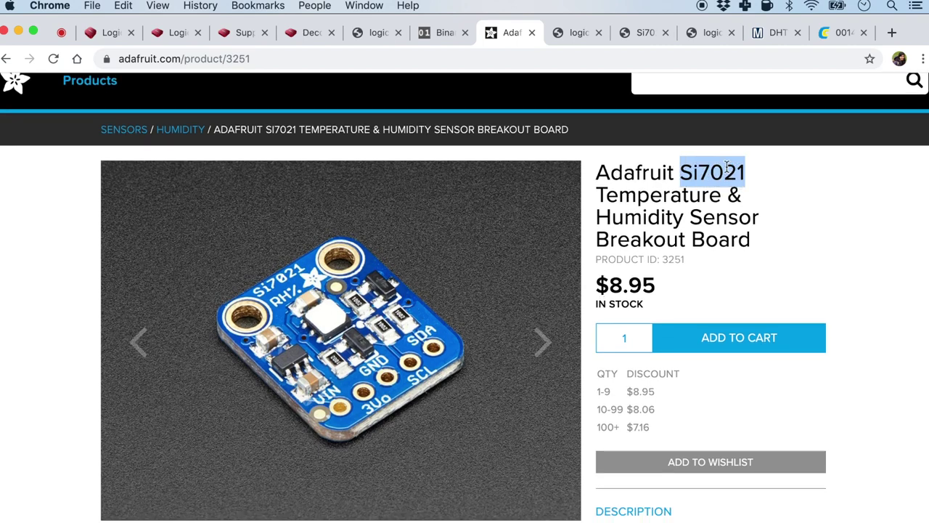
- Examine the SDA, SCL and ground connections in the I2C logic analyzer schematic, and bring up the live board view
{"action": "left_click", "coordinate": [575, 32]}
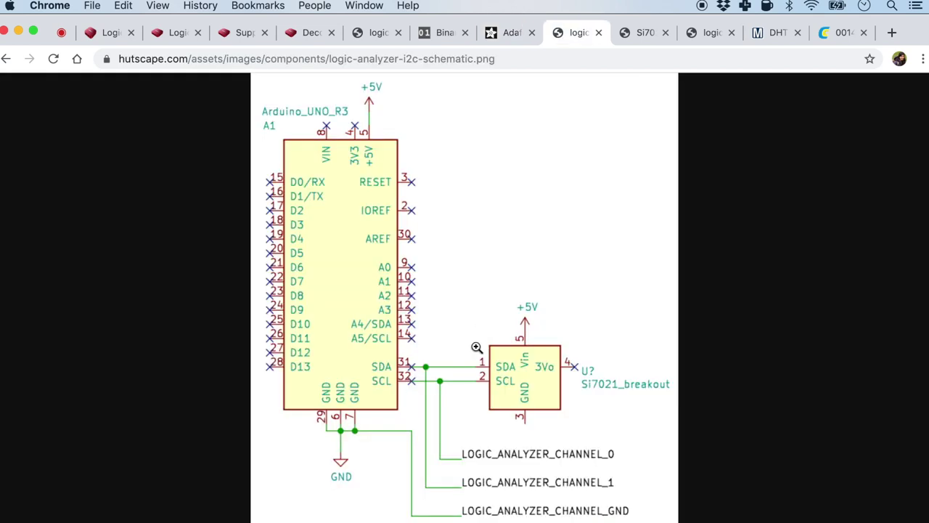
{"action": "left_click", "coordinate": [470, 404]}
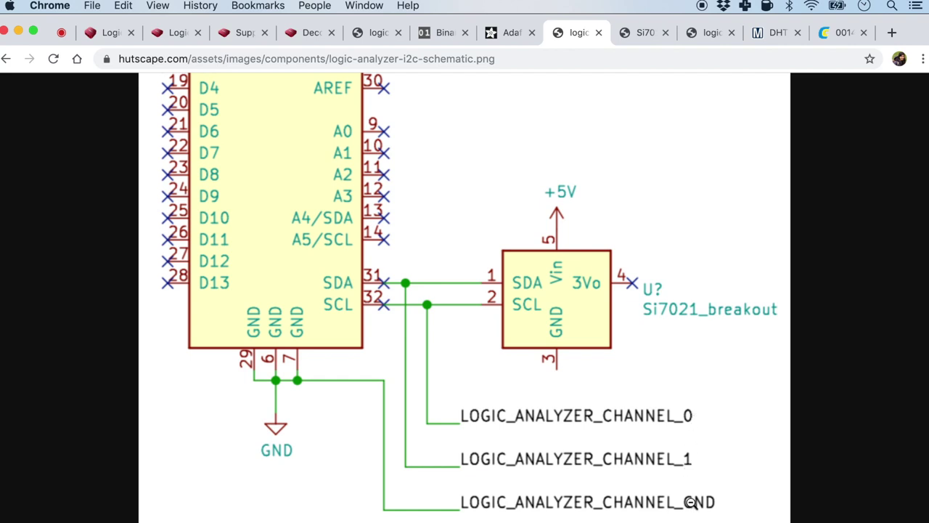
{"action": "left_click", "coordinate": [63, 34]}
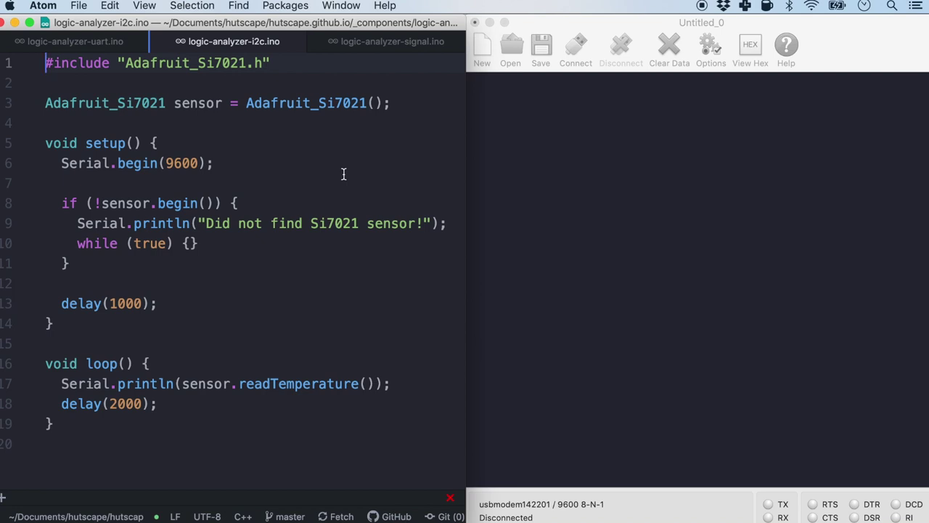
- Review the I2C sketch's Adafruit_Si7021.h include, the println of the sensor temperature and the loop delay
{"action": "left_click_drag", "start_coordinate": [125, 63], "coordinate": [249, 63]}
{"action": "left_click", "coordinate": [249, 83]}
{"action": "left_click", "coordinate": [97, 385]}
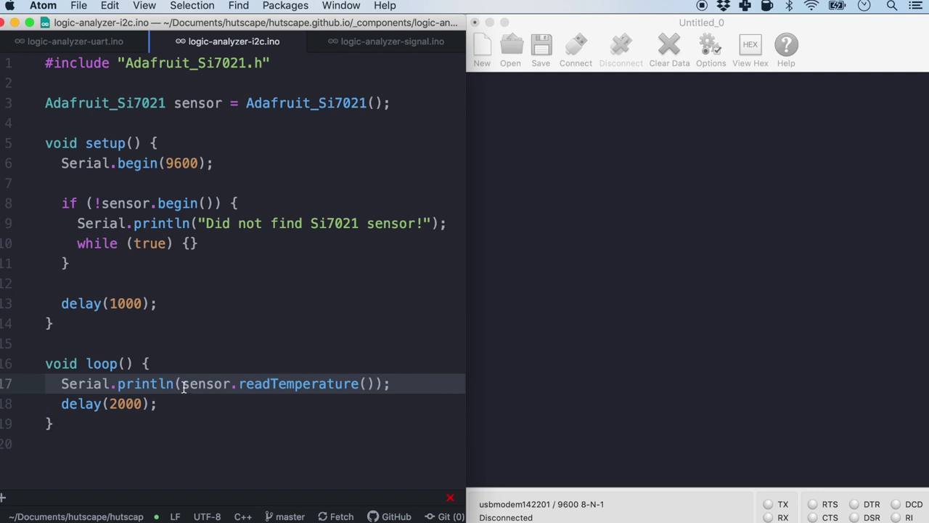
{"action": "left_click", "coordinate": [135, 404]}
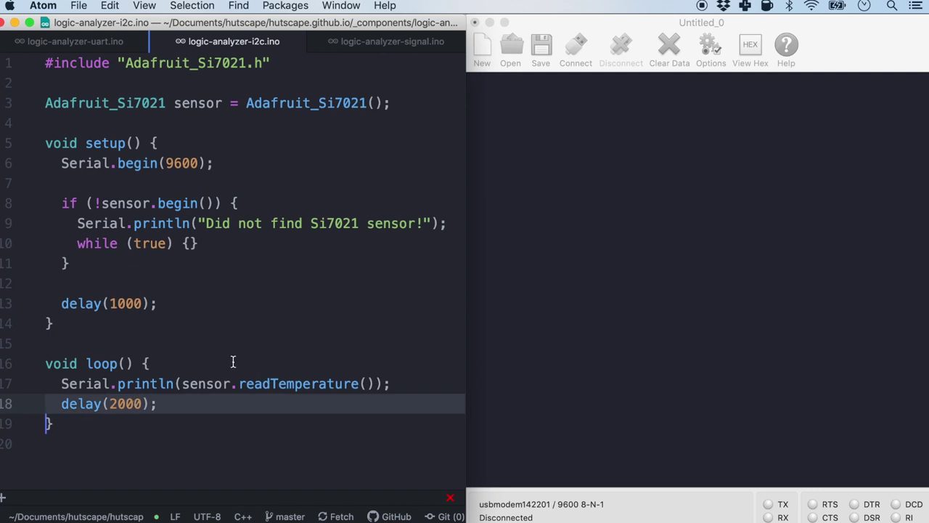
- Switch to the terminal and run make for the I2C sketch
{"action": "key", "text": "super+Tab"}
{"action": "type", "text": "make"}
{"action": "key", "text": "Return"}
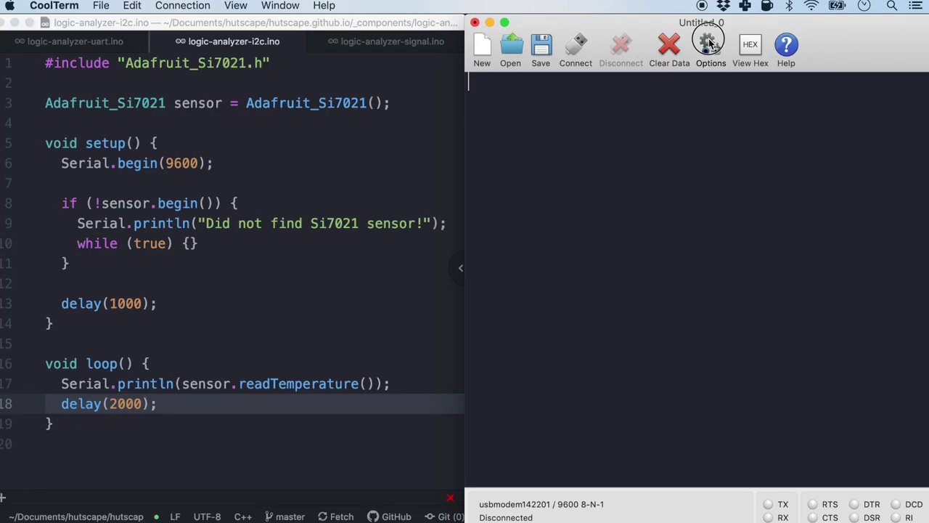
- In CoolTerm, confirm the serial port usbmodem142201 at 9600 baud and connect to the board
{"action": "left_click", "coordinate": [710, 43]}
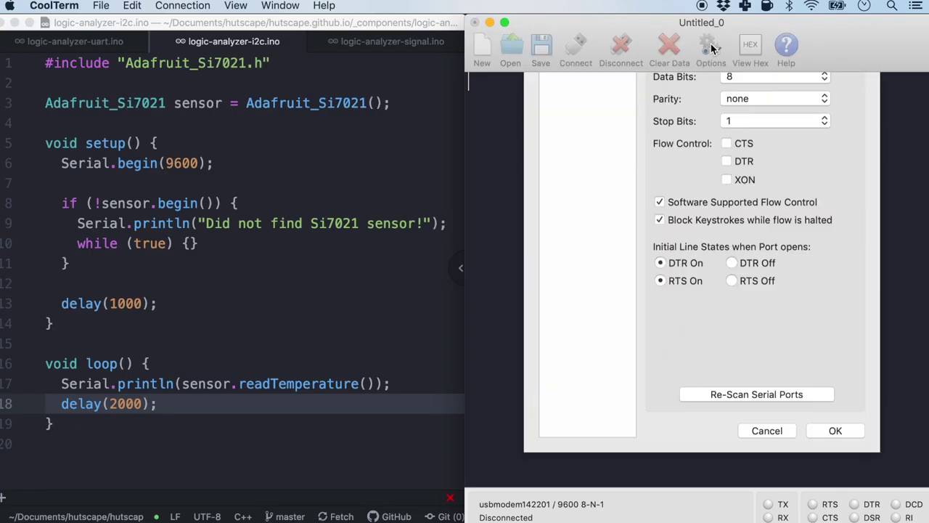
{"action": "left_click", "coordinate": [746, 106]}
{"action": "left_click", "coordinate": [746, 107]}
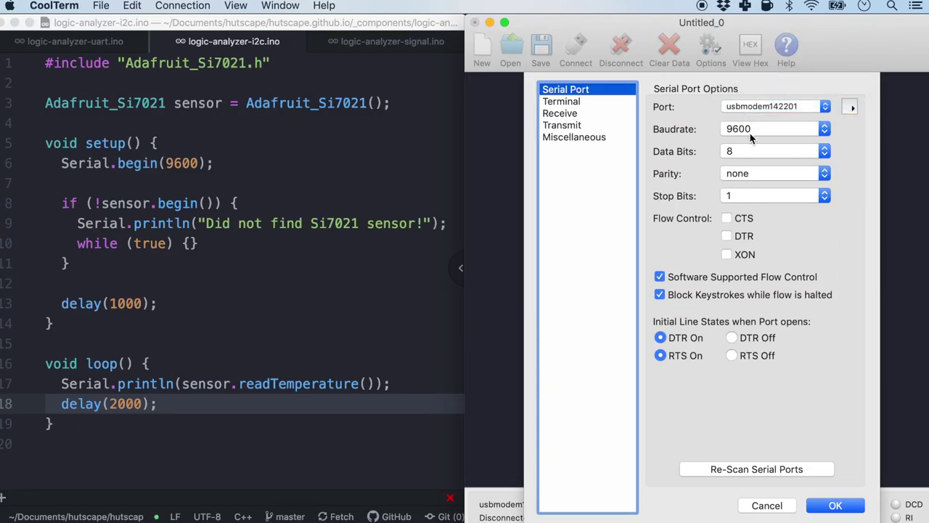
{"action": "left_click", "coordinate": [835, 505]}
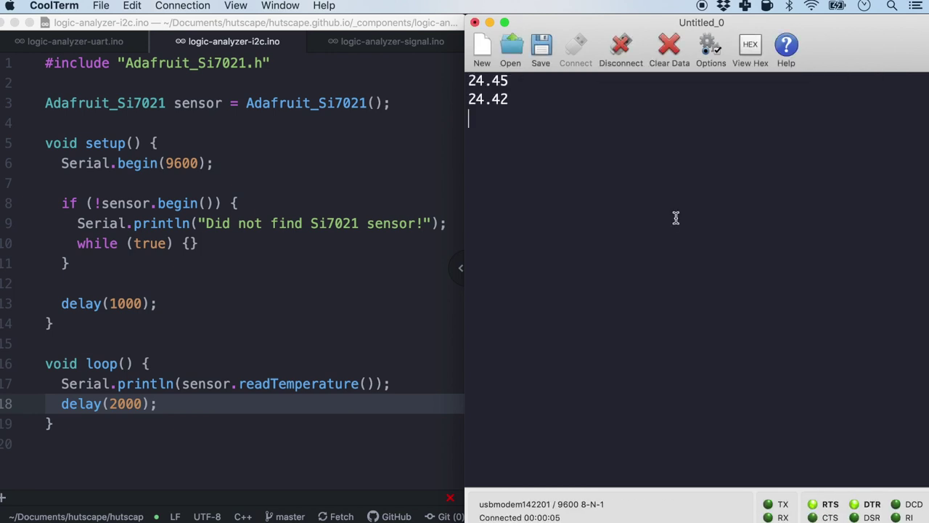
- Compare the sketch's sensor.readTemperature() call with the readings received in CoolTerm
{"action": "left_click", "coordinate": [214, 383]}
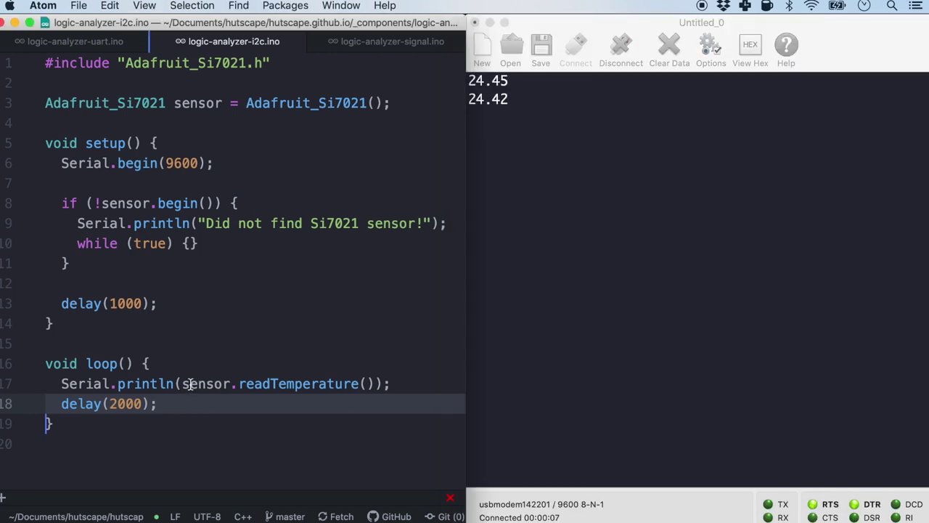
{"action": "left_click", "coordinate": [183, 383]}
{"action": "left_click_drag", "start_coordinate": [183, 383], "coordinate": [374, 384]}
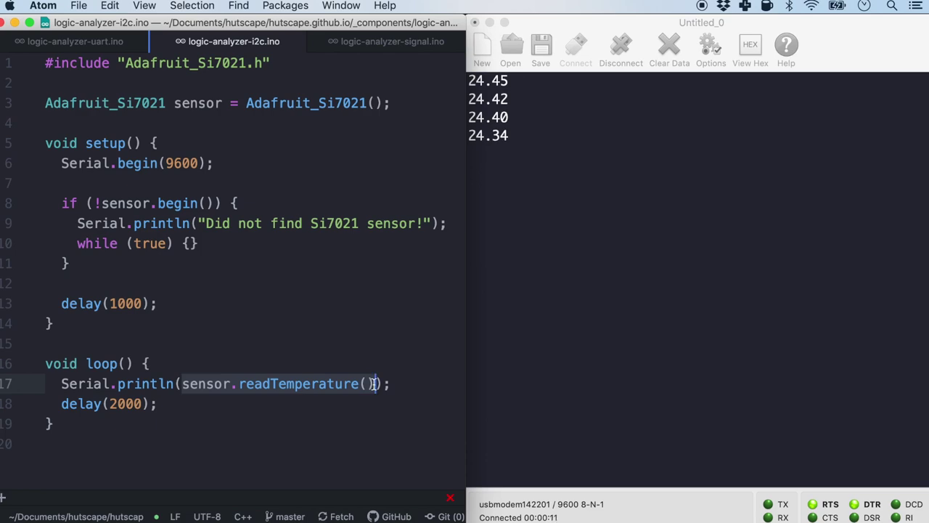
{"action": "left_click", "coordinate": [606, 201]}
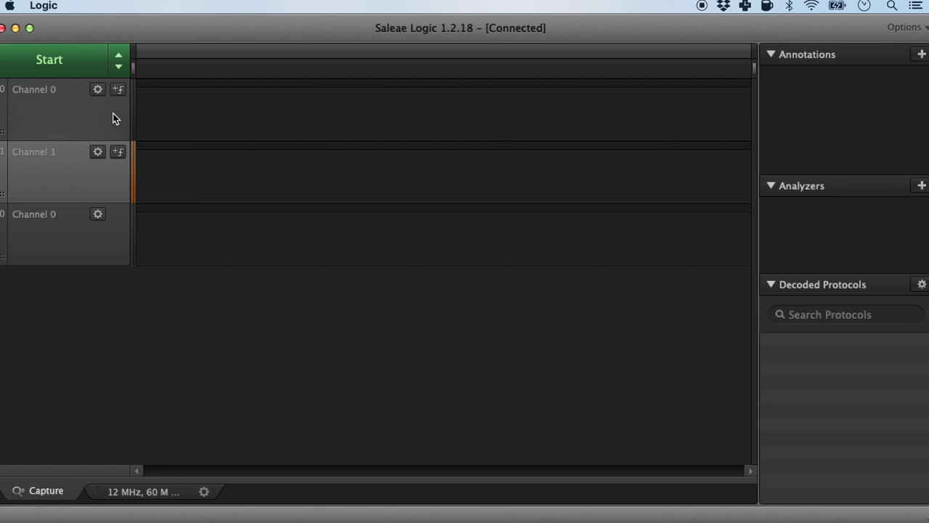
- In Saleae Logic, keep the recording duration at 5 seconds and capture the I2C signals on Channels 0 and 1
{"action": "left_click", "coordinate": [120, 61]}
{"action": "left_click", "coordinate": [387, 127]}
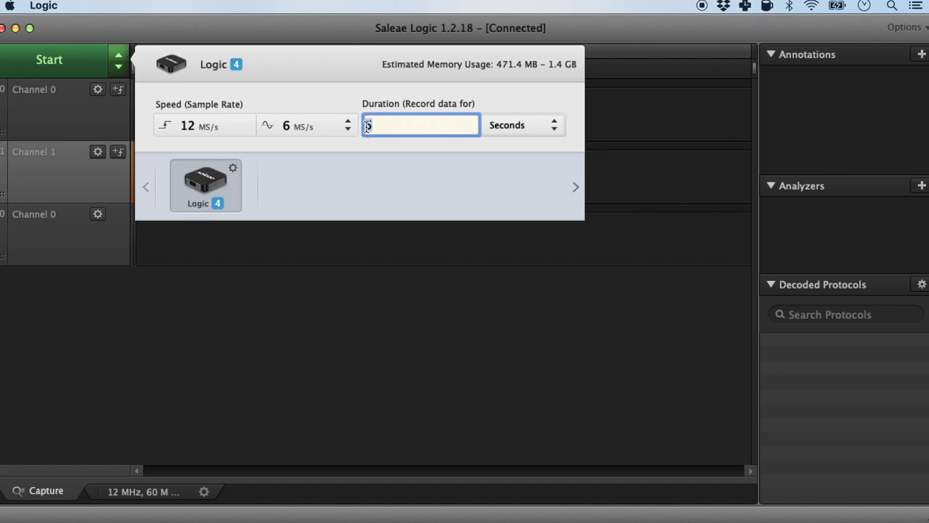
{"action": "double_click", "coordinate": [368, 125]}
{"action": "left_click", "coordinate": [350, 372]}
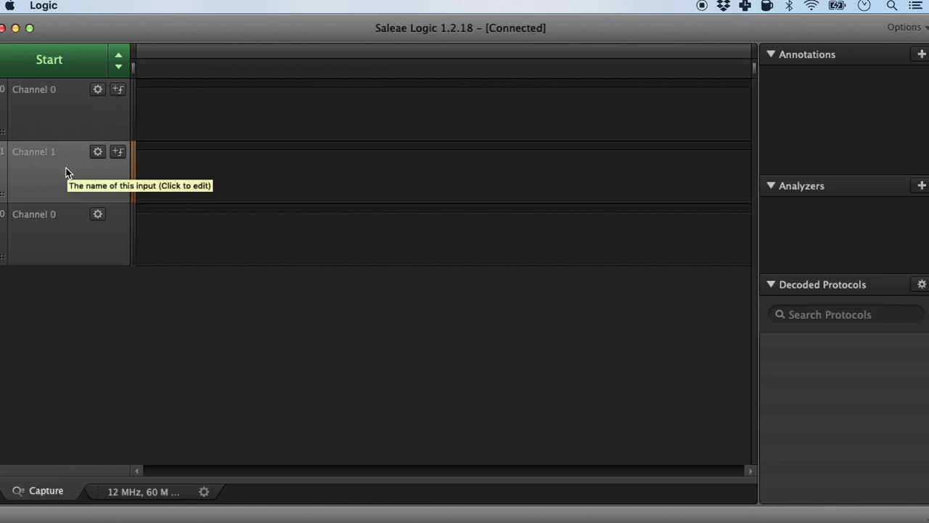
{"action": "left_click", "coordinate": [50, 59]}
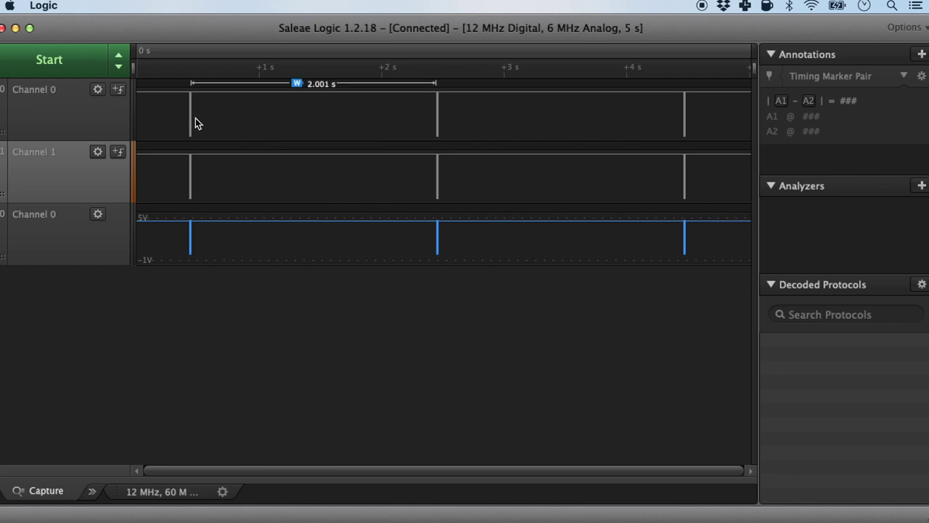
- Examine the clock and data waveforms of the I2C burst near 433 ms on Channels 0 and 1
{"action": "scroll", "coordinate": [191, 117], "scroll_direction": "up", "scroll_amount": 10}
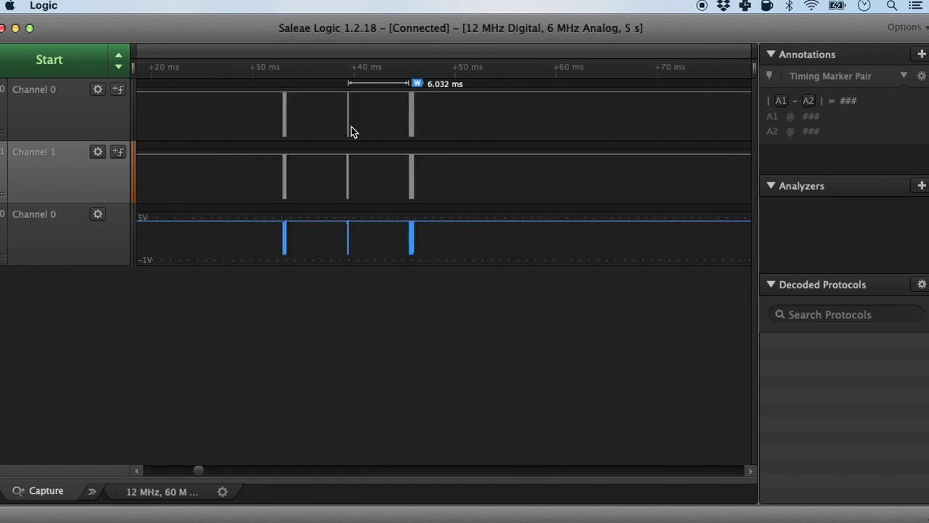
{"action": "scroll", "coordinate": [351, 127], "scroll_direction": "up", "scroll_amount": 10}
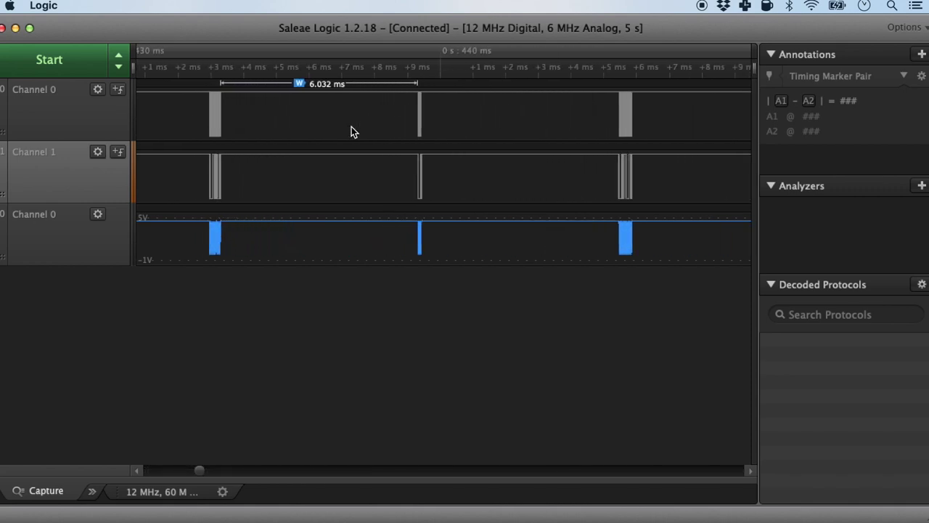
{"action": "scroll", "coordinate": [351, 126], "scroll_direction": "up", "scroll_amount": 2}
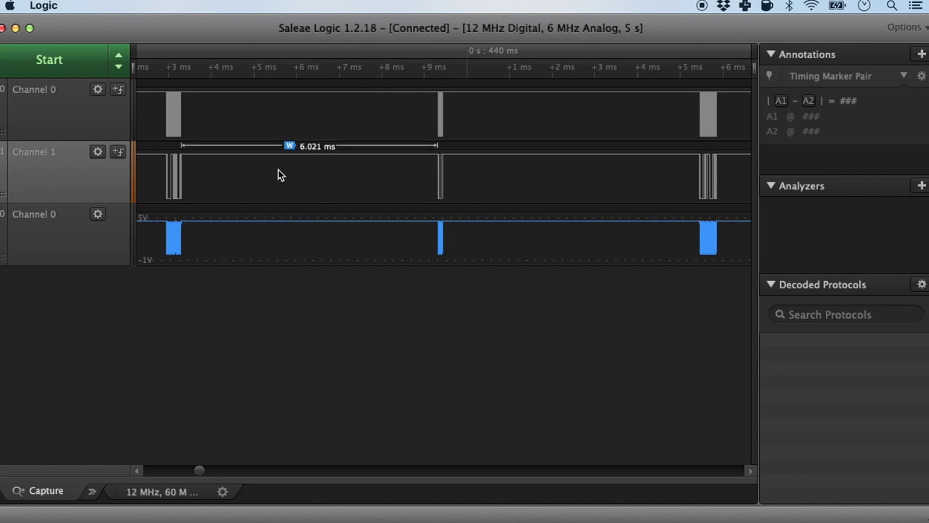
{"action": "scroll", "coordinate": [174, 119], "scroll_direction": "up", "scroll_amount": 5}
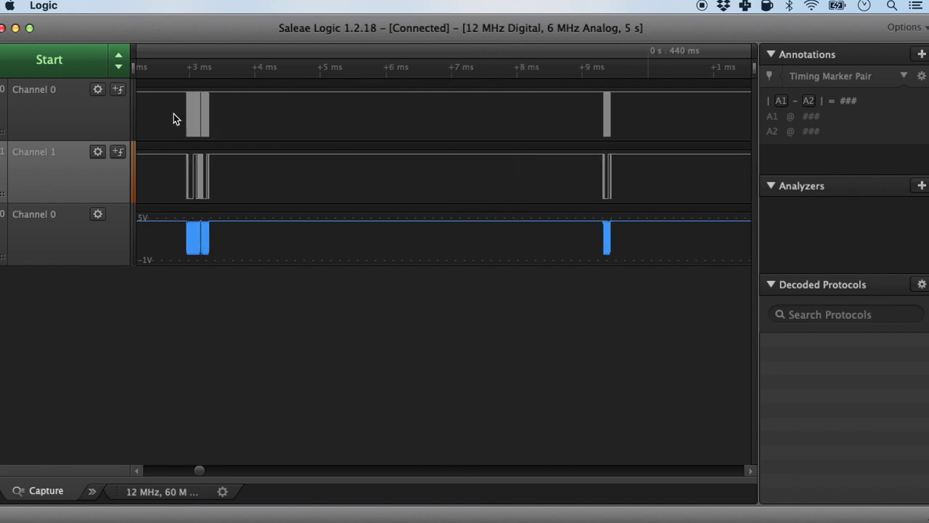
{"action": "scroll", "coordinate": [174, 113], "scroll_direction": "up", "scroll_amount": 2}
{"action": "scroll", "coordinate": [432, 127], "scroll_direction": "up", "scroll_amount": 4}
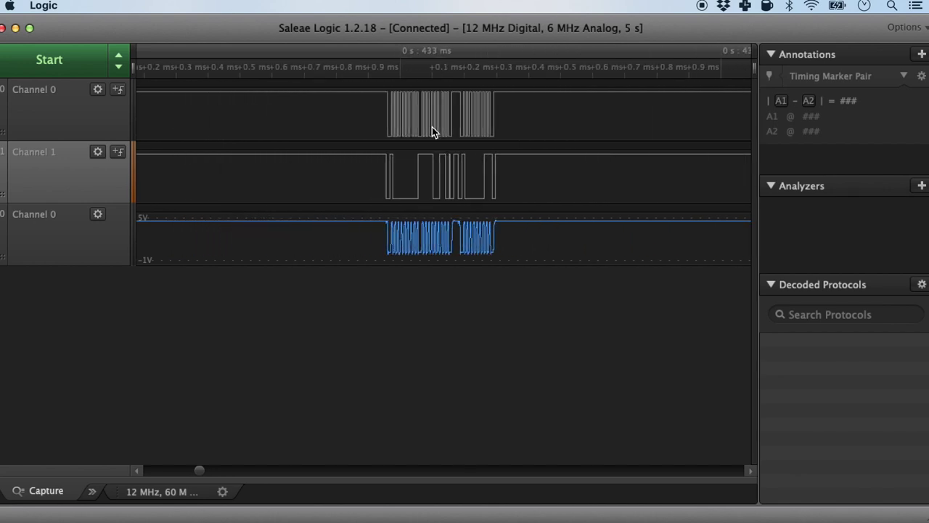
{"action": "scroll", "coordinate": [432, 127], "scroll_direction": "up", "scroll_amount": 3}
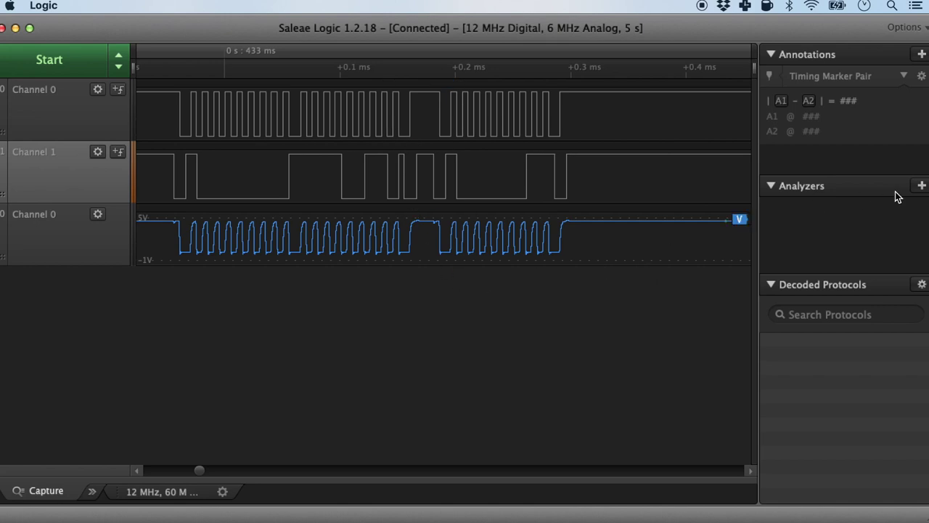
- Add an I2C analyzer with SDA on Channel 1, SCL on Channel 0 and the address display set to 7-bit, address bits only
{"action": "left_click", "coordinate": [922, 186]}
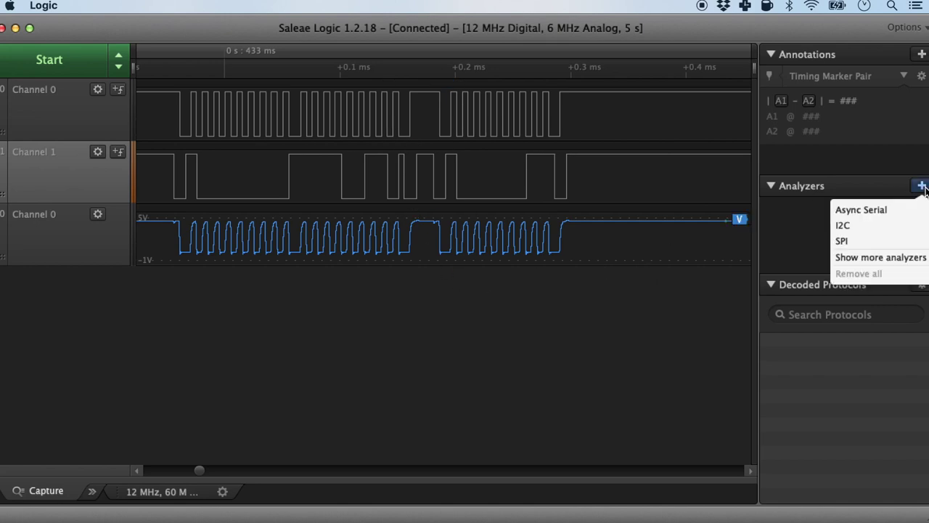
{"action": "left_click", "coordinate": [857, 231]}
{"action": "left_click", "coordinate": [469, 270]}
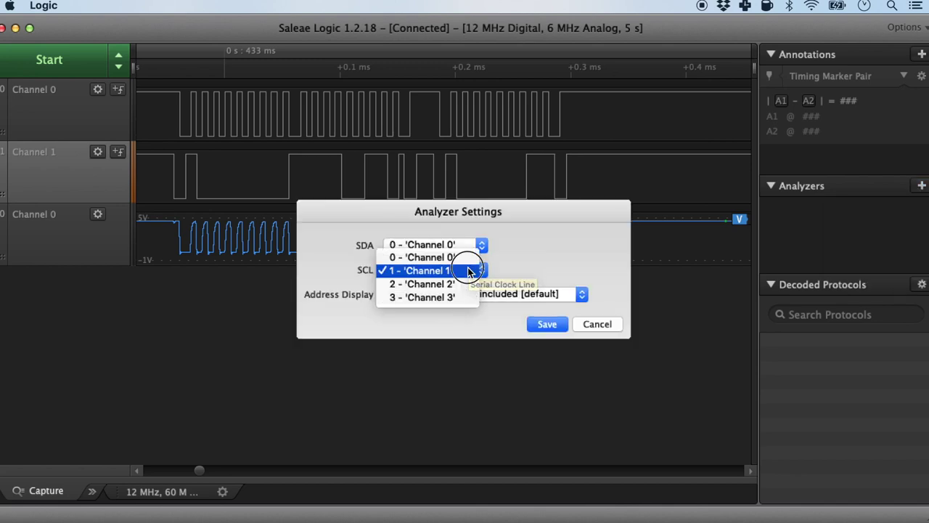
{"action": "left_click", "coordinate": [465, 252]}
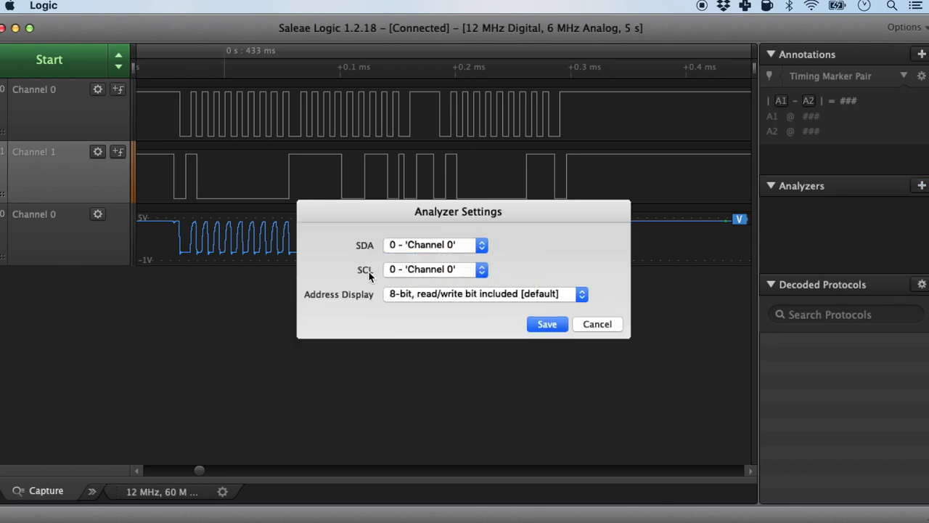
{"action": "left_click", "coordinate": [417, 247]}
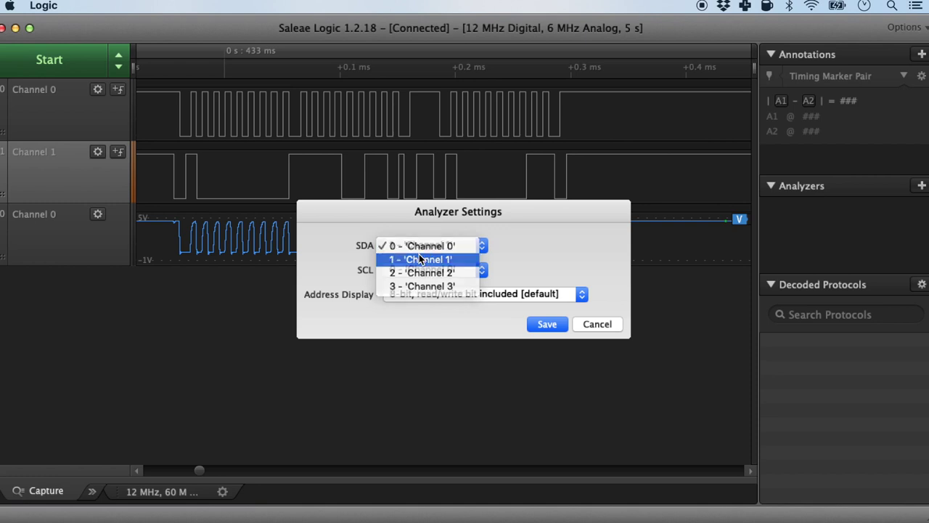
{"action": "left_click", "coordinate": [419, 259]}
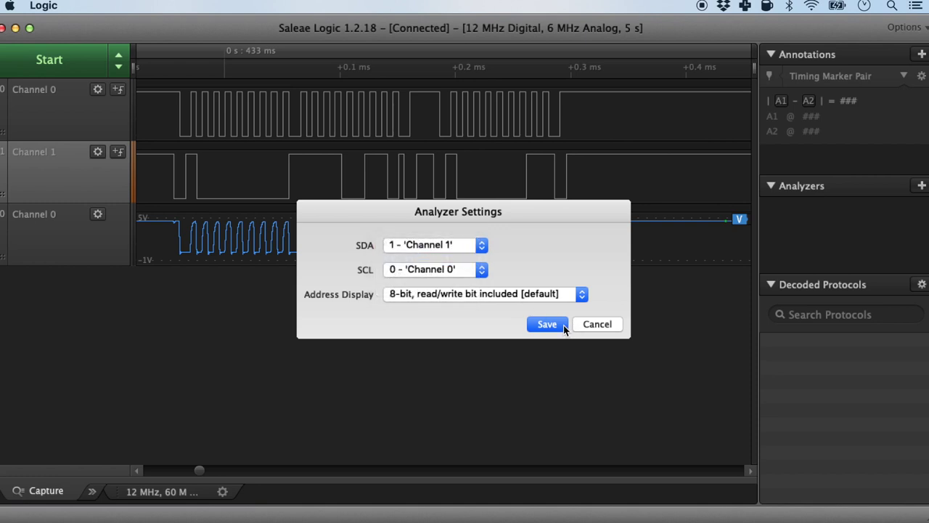
{"action": "left_click", "coordinate": [565, 299]}
{"action": "left_click", "coordinate": [442, 308]}
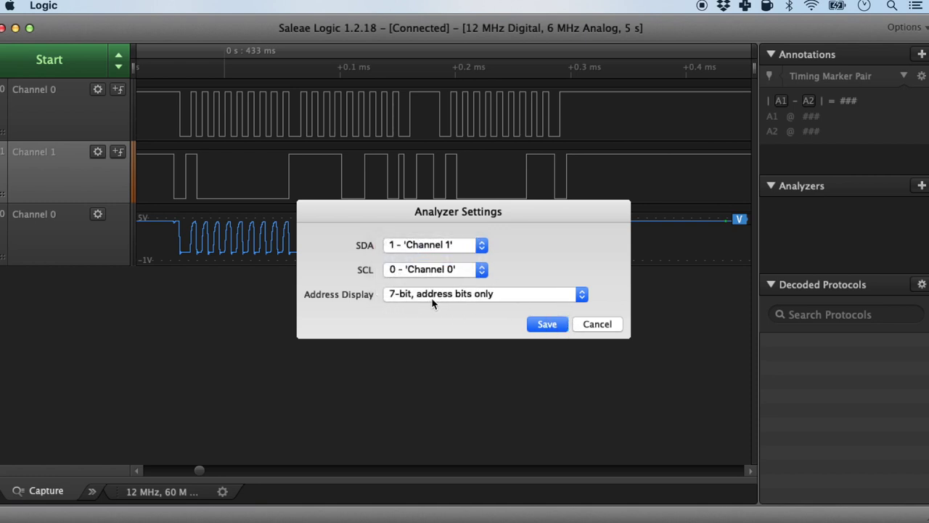
{"action": "left_click", "coordinate": [552, 326]}
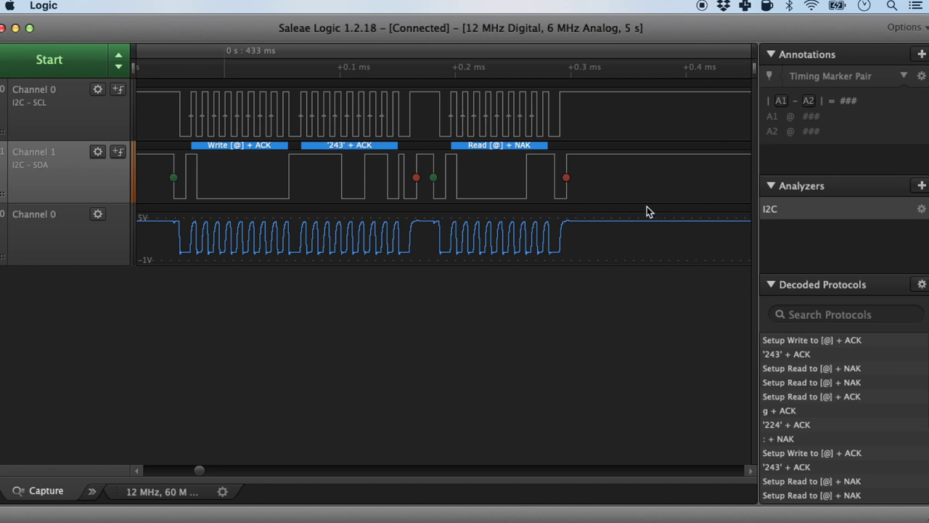
- Examine the decoded I2C write and read transactions on the waveform and in the decoded protocols list
{"action": "scroll", "coordinate": [648, 211], "scroll_direction": "down", "scroll_amount": 2}
{"action": "scroll", "coordinate": [649, 212], "scroll_direction": "up", "scroll_amount": 2}
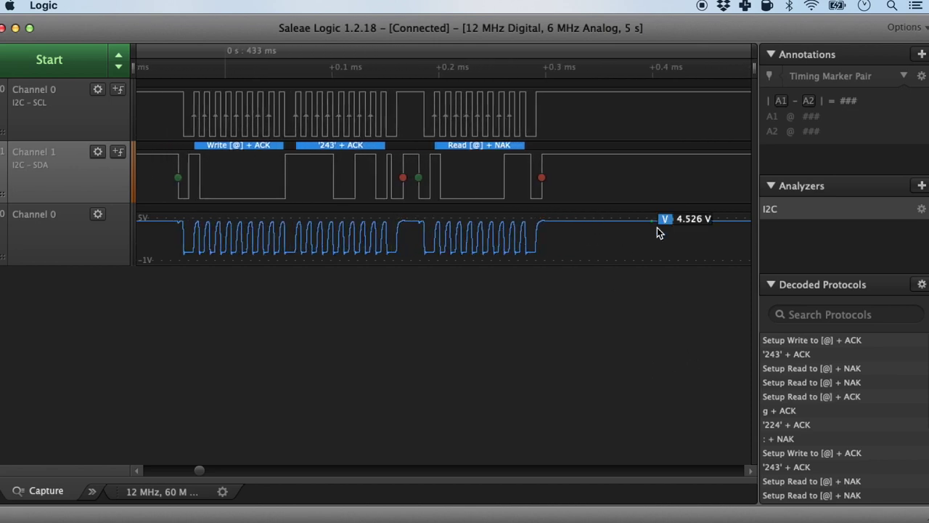
{"action": "scroll", "coordinate": [862, 433], "scroll_direction": "down", "scroll_amount": 3}
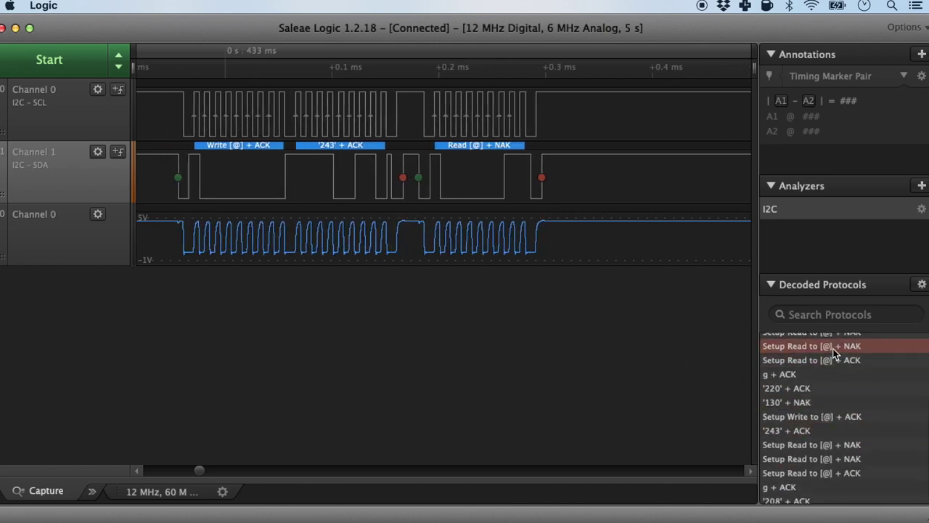
{"action": "scroll", "coordinate": [837, 478], "scroll_direction": "down", "scroll_amount": 3}
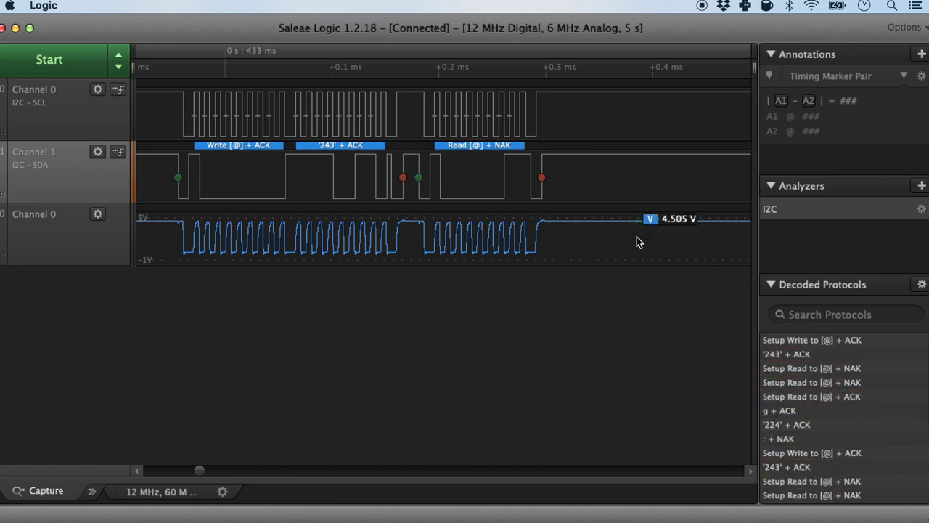
- Try the binary and decimal display radix for the I2C analyzer, and settle on hexadecimal
{"action": "left_click", "coordinate": [922, 209]}
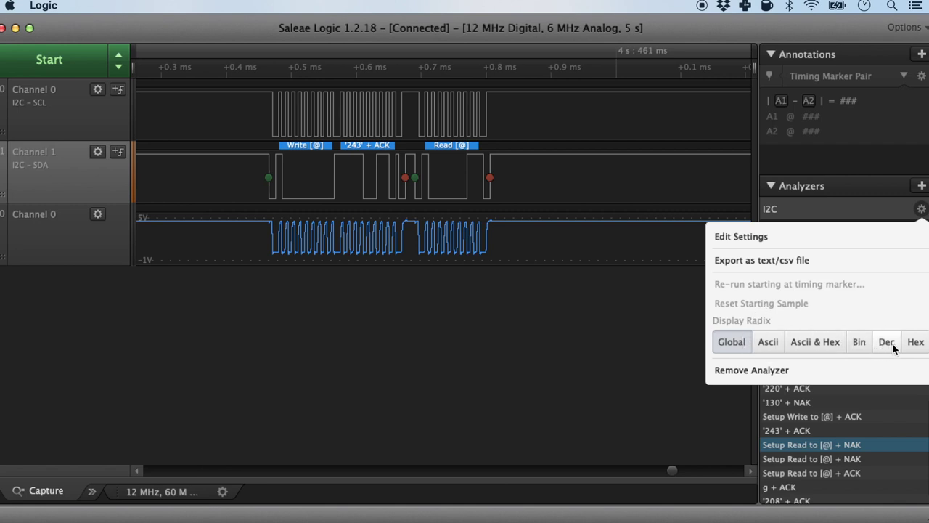
{"action": "left_click", "coordinate": [863, 346]}
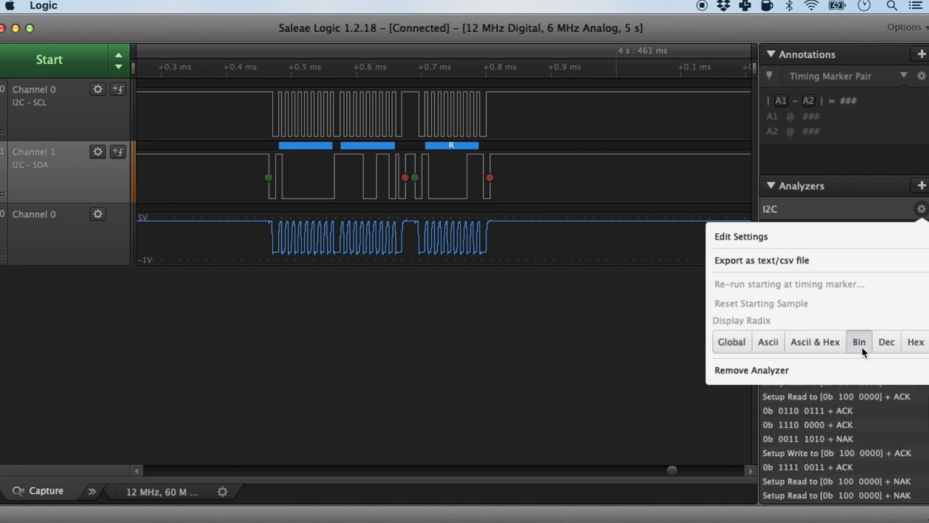
{"action": "left_click", "coordinate": [889, 344]}
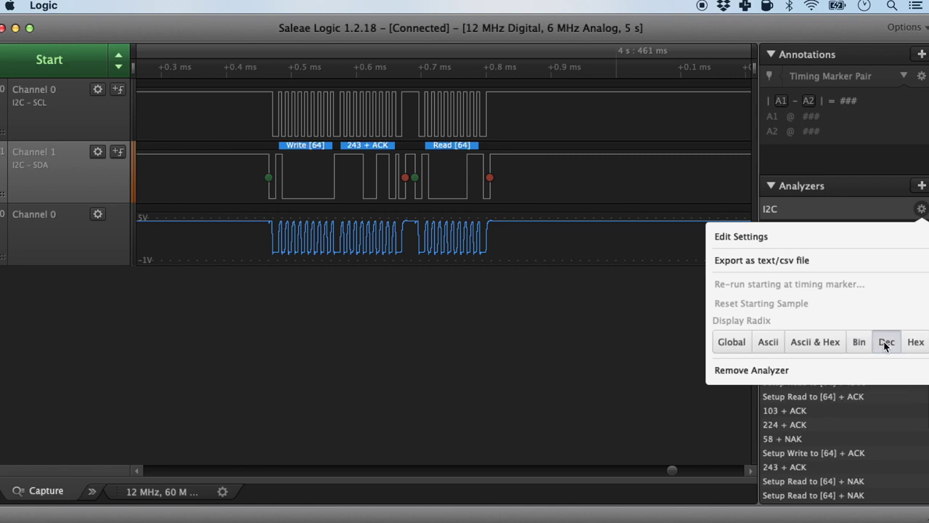
{"action": "left_click", "coordinate": [916, 346]}
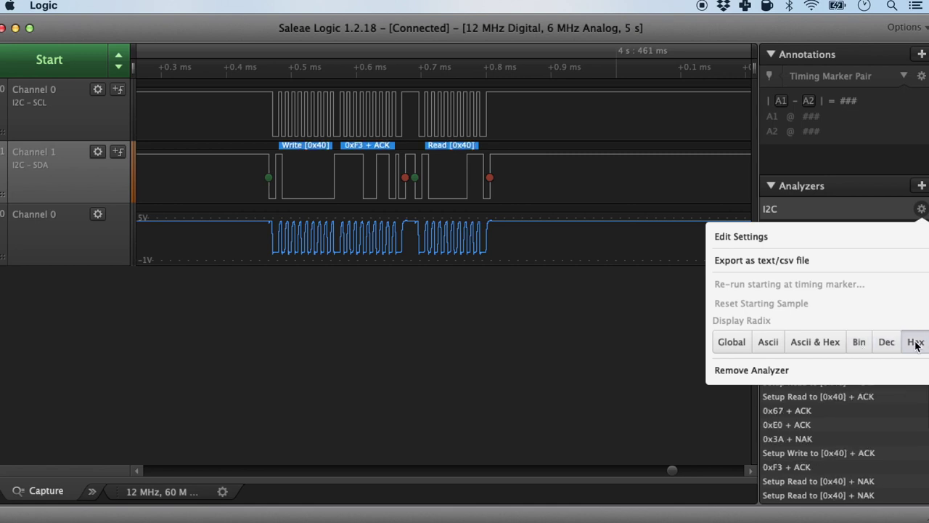
- Check the spacing between the I2C bursts near 4.46 s, and bring up Si7021-A20.pdf in Preview
{"action": "scroll", "coordinate": [516, 179], "scroll_direction": "down", "scroll_amount": 10}
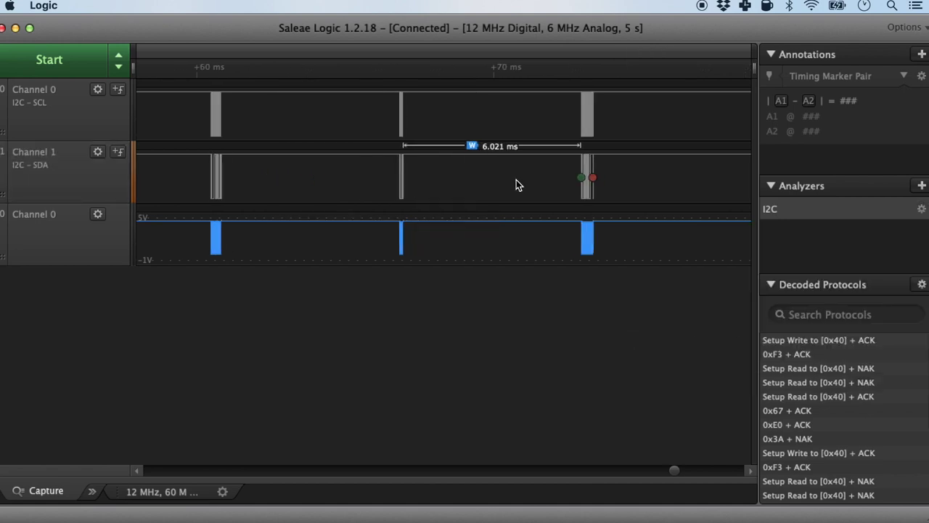
{"action": "scroll", "coordinate": [516, 184], "scroll_direction": "up", "scroll_amount": 2}
{"action": "right_click", "coordinate": [516, 183]}
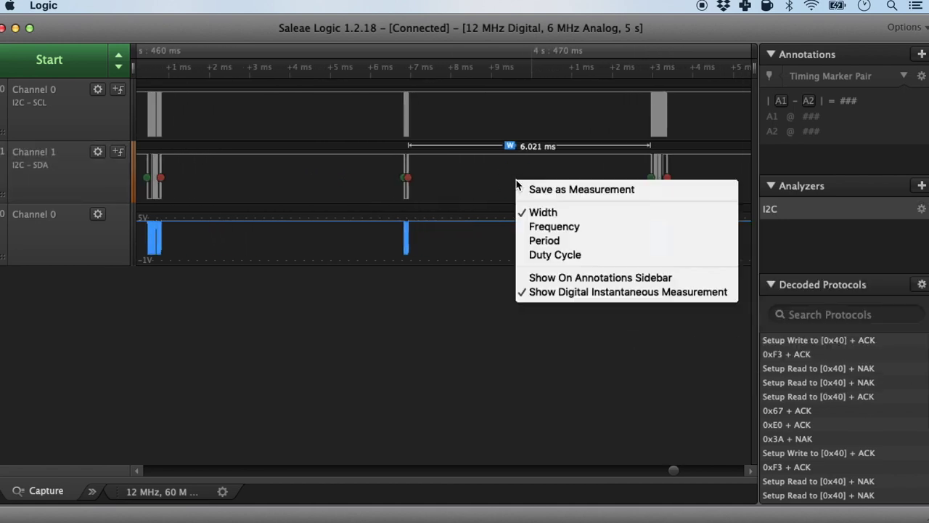
{"action": "left_click", "coordinate": [479, 282]}
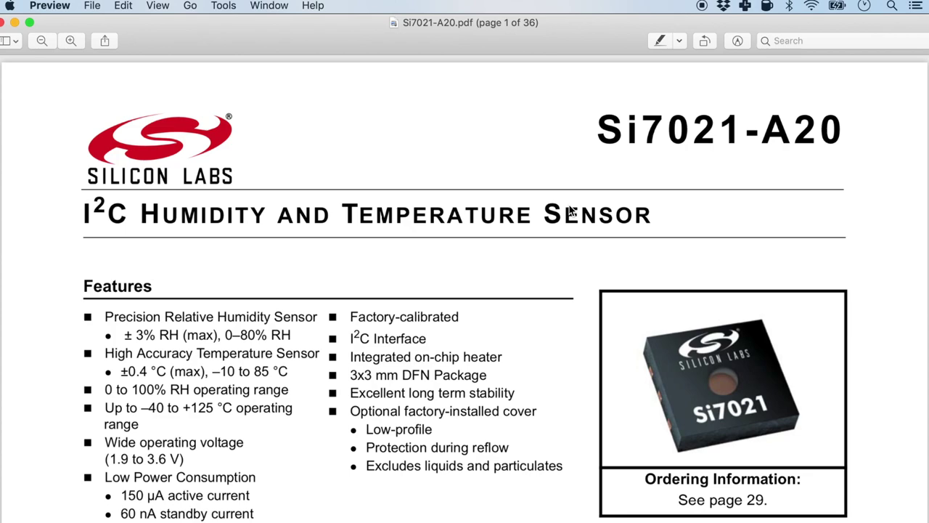
- Find the I2C Interface section of the Si7021 datasheet through its table of contents
{"action": "scroll", "coordinate": [570, 211], "scroll_direction": "down", "scroll_amount": 20}
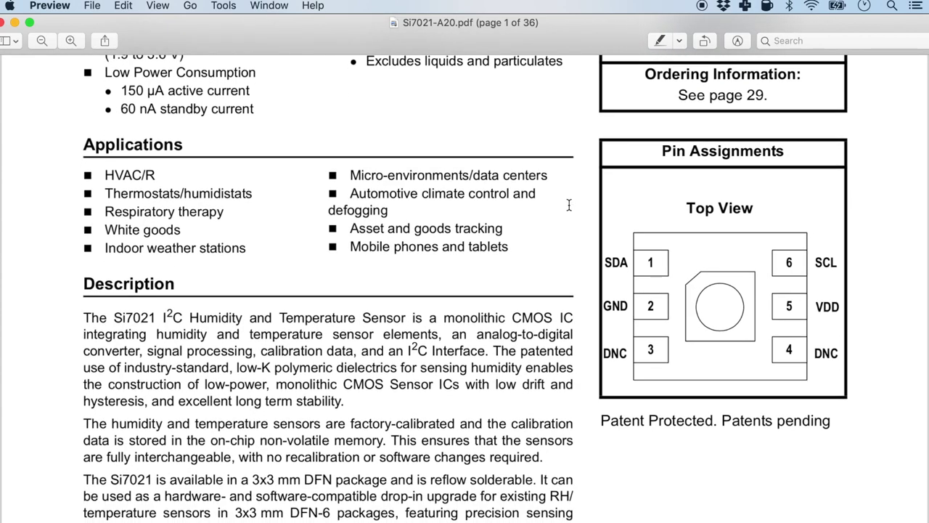
{"action": "scroll", "coordinate": [569, 205], "scroll_direction": "down", "scroll_amount": 20}
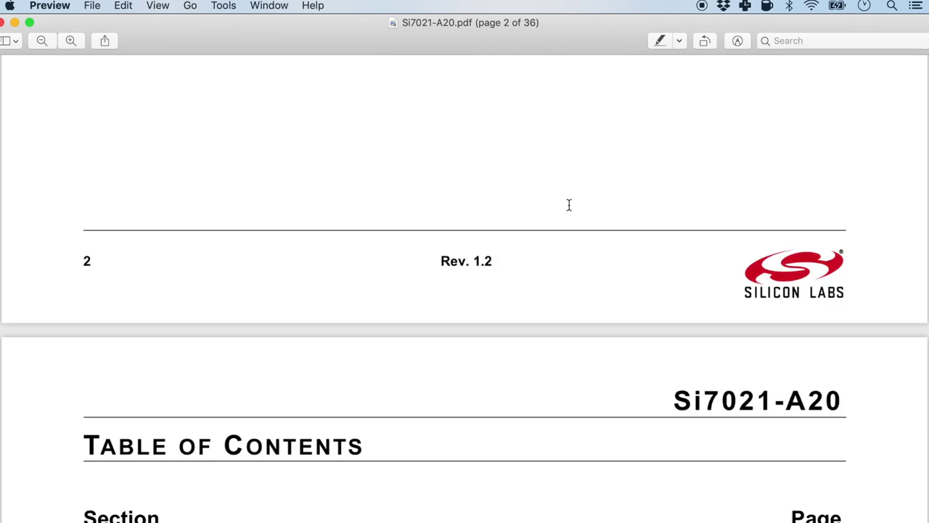
{"action": "scroll", "coordinate": [569, 205], "scroll_direction": "down", "scroll_amount": 15}
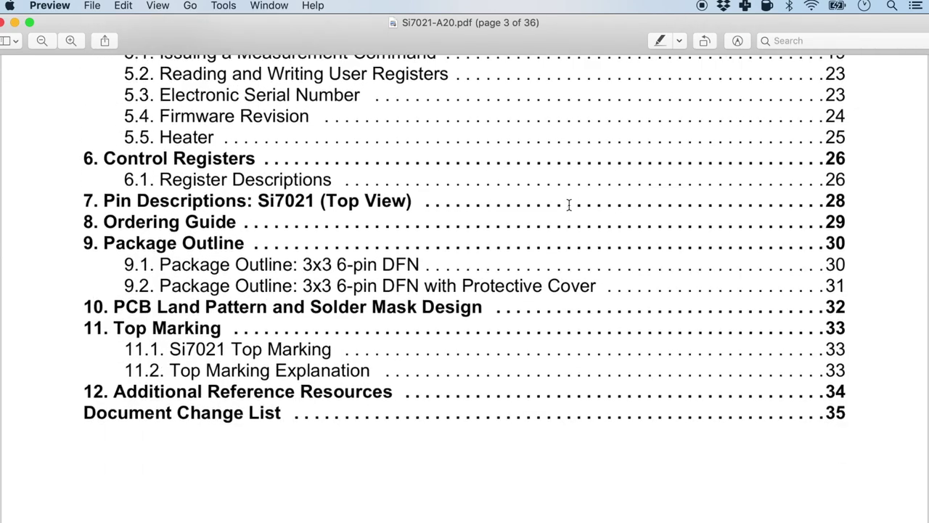
{"action": "scroll", "coordinate": [569, 205], "scroll_direction": "up", "scroll_amount": 10}
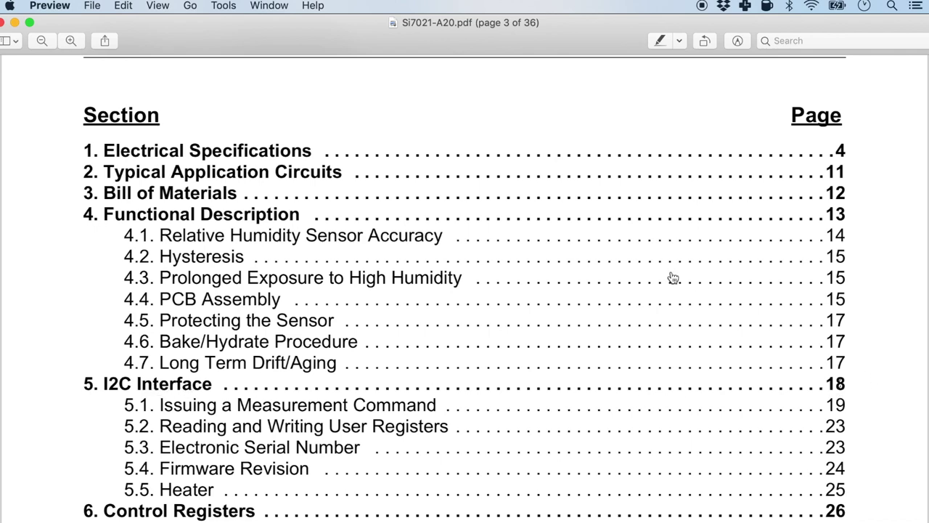
{"action": "left_click", "coordinate": [683, 337]}
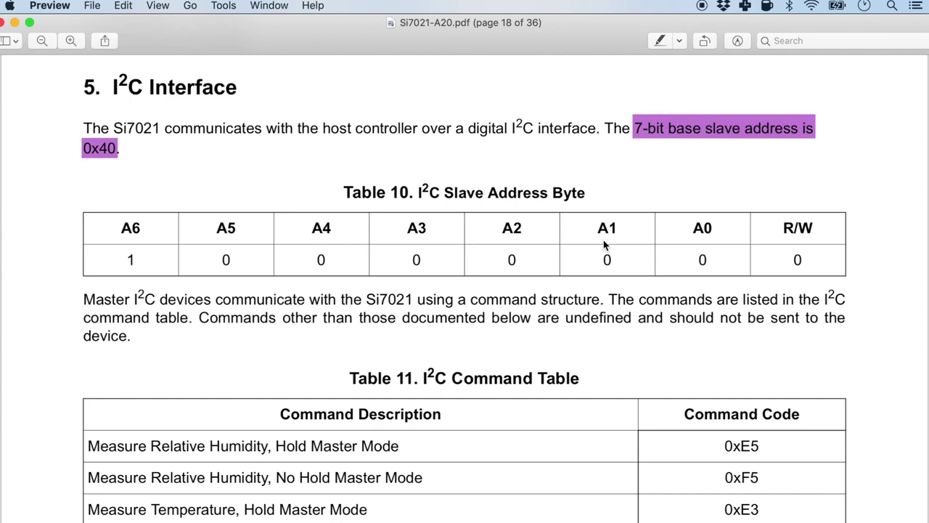
- Examine the I2C command table and the No Hold Master Mode measurement and read-back sequence in the datasheet
{"action": "scroll", "coordinate": [604, 243], "scroll_direction": "down", "scroll_amount": 5}
{"action": "scroll", "coordinate": [604, 244], "scroll_direction": "down", "scroll_amount": 3}
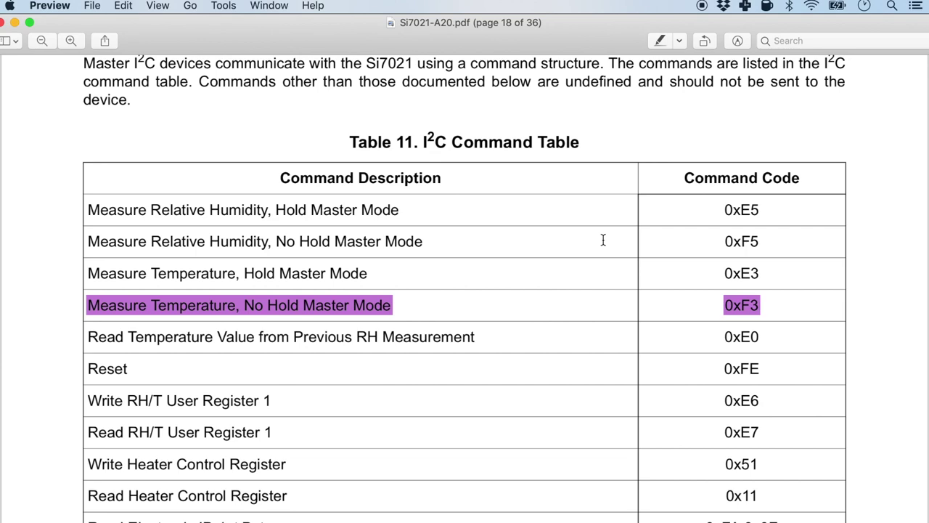
{"action": "scroll", "coordinate": [349, 293], "scroll_direction": "down", "scroll_amount": 15}
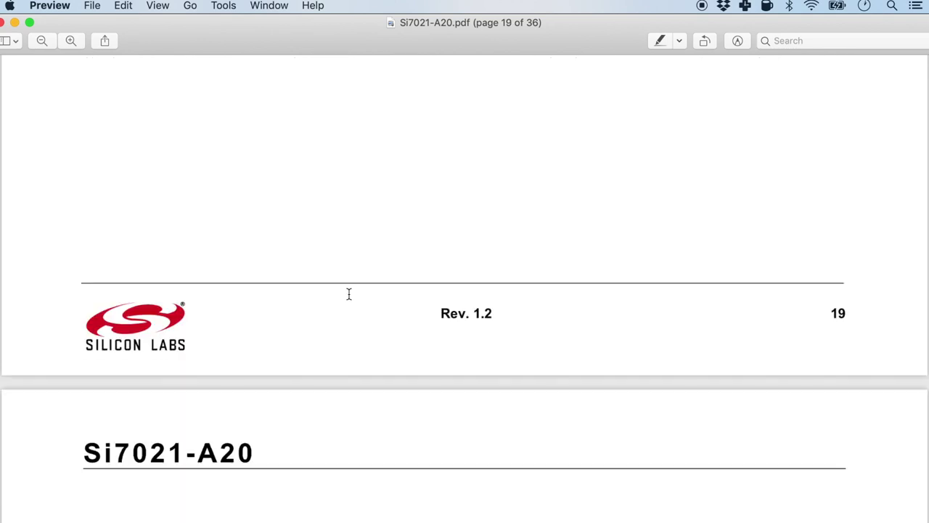
{"action": "scroll", "coordinate": [350, 293], "scroll_direction": "down", "scroll_amount": 6}
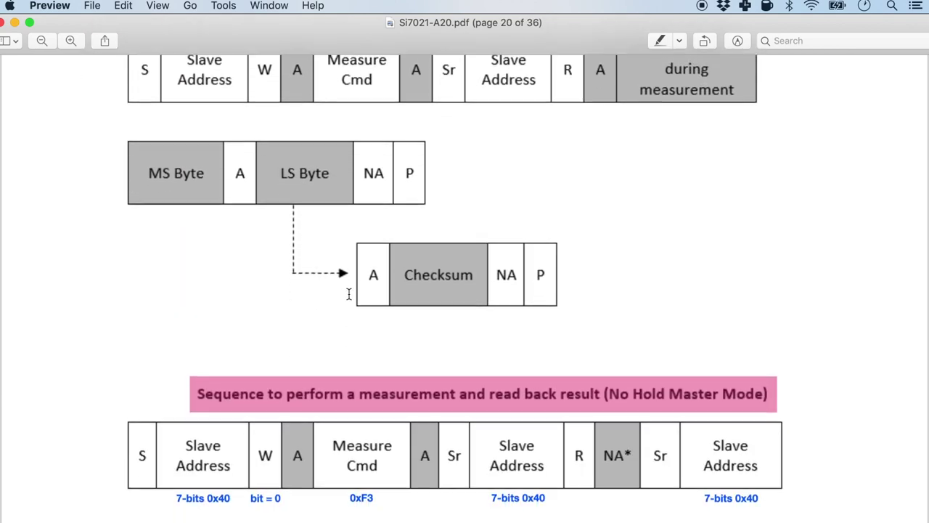
{"action": "scroll", "coordinate": [583, 381], "scroll_direction": "down", "scroll_amount": 3}
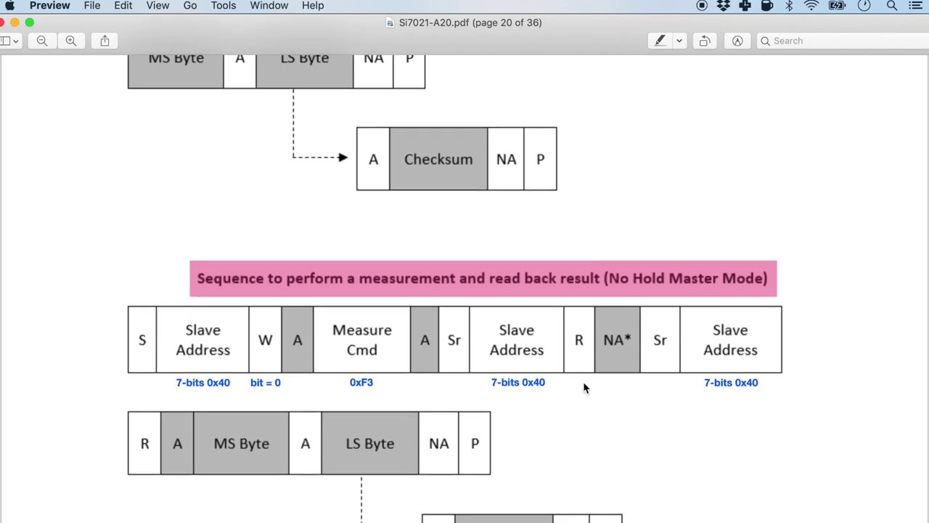
{"action": "scroll", "coordinate": [584, 387], "scroll_direction": "down", "scroll_amount": 2}
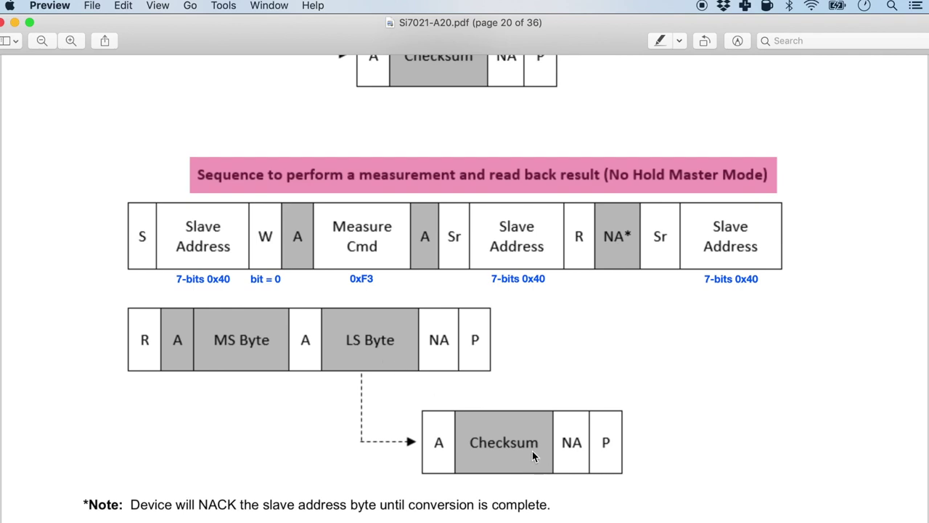
{"action": "scroll", "coordinate": [532, 451], "scroll_direction": "down", "scroll_amount": 3}
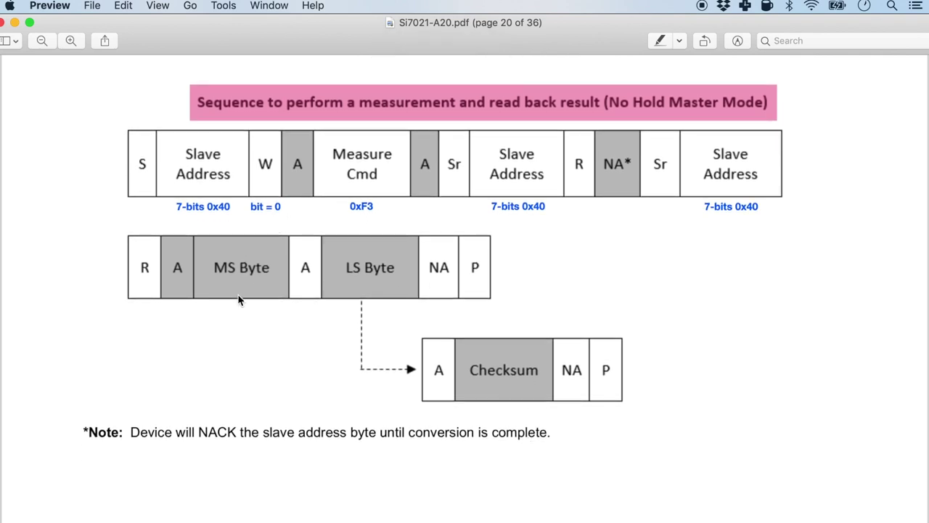
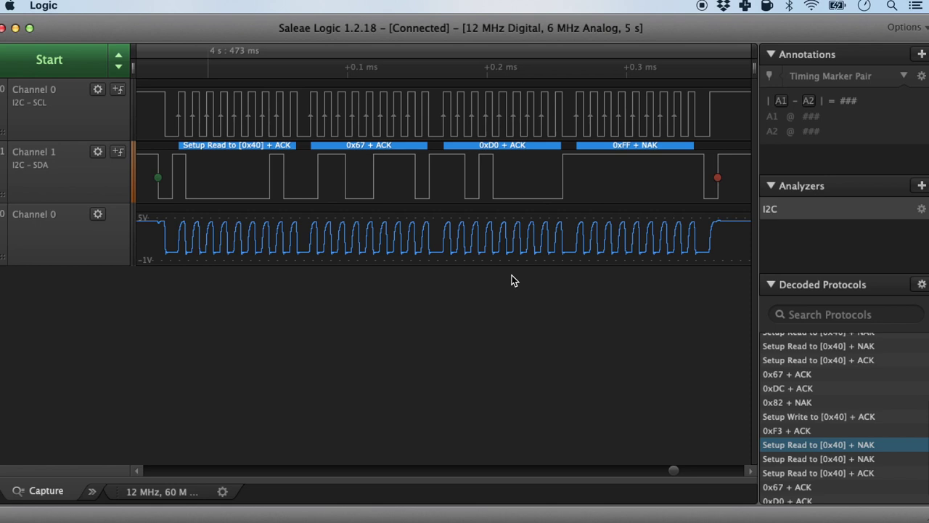
- Switch to Calculator and enter the captured temperature bytes as the hexadecimal value 0x67D0
{"action": "left_click_drag", "start_coordinate": [353, 196], "coordinate": [784, 90]}
{"action": "left_click", "coordinate": [838, 141]}
{"action": "left_click", "coordinate": [756, 334]}
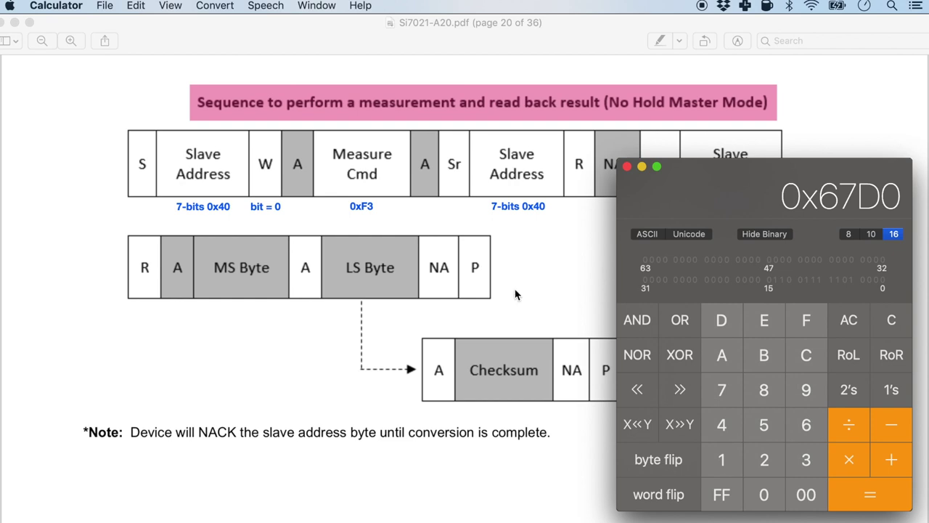
- Bring up the temperature conversion formula on page 22 of the datasheet and convert the calculator's hexadecimal value to decimal
{"action": "scroll", "coordinate": [432, 302], "scroll_direction": "down", "scroll_amount": 10}
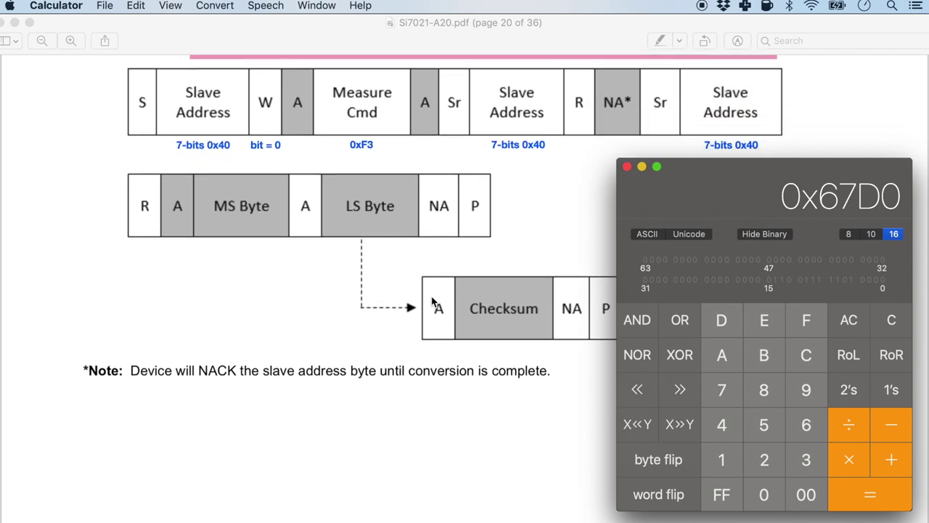
{"action": "scroll", "coordinate": [432, 302], "scroll_direction": "down", "scroll_amount": 15}
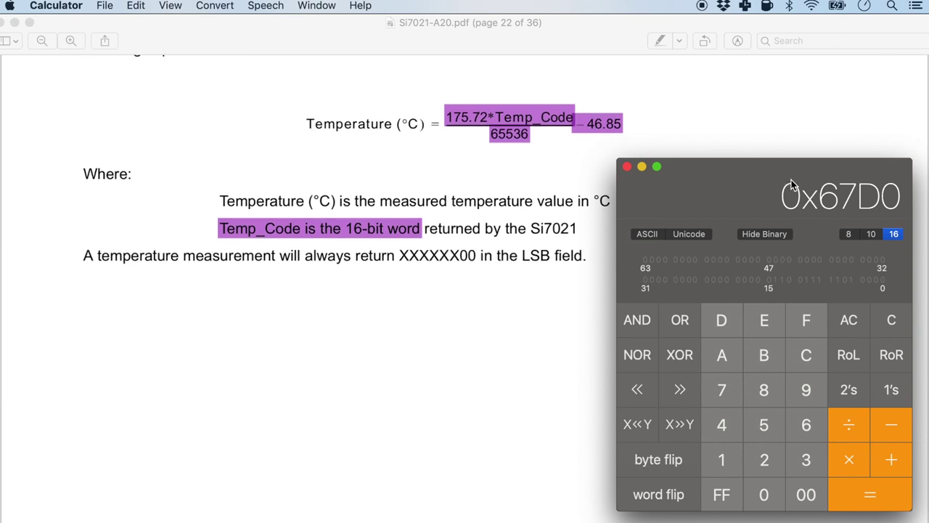
{"action": "left_click_drag", "start_coordinate": [802, 175], "coordinate": [792, 174]}
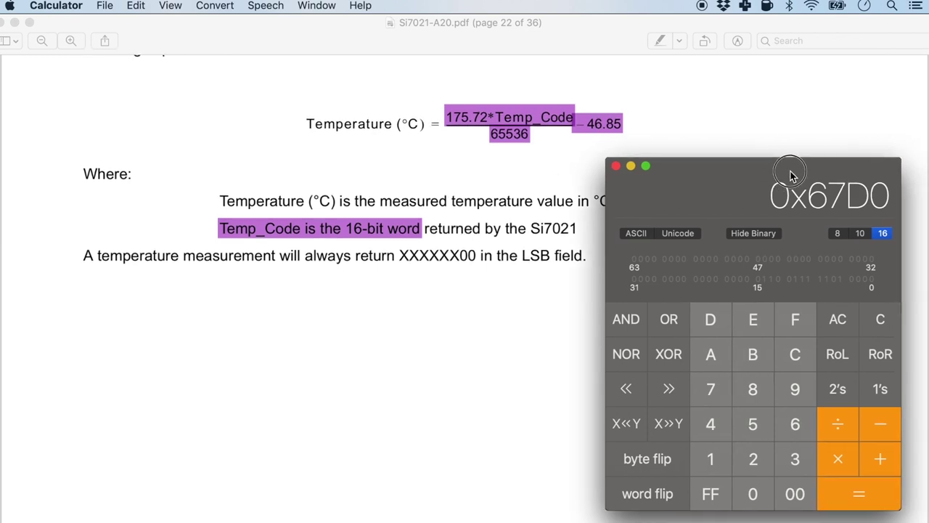
{"action": "left_click", "coordinate": [861, 233]}
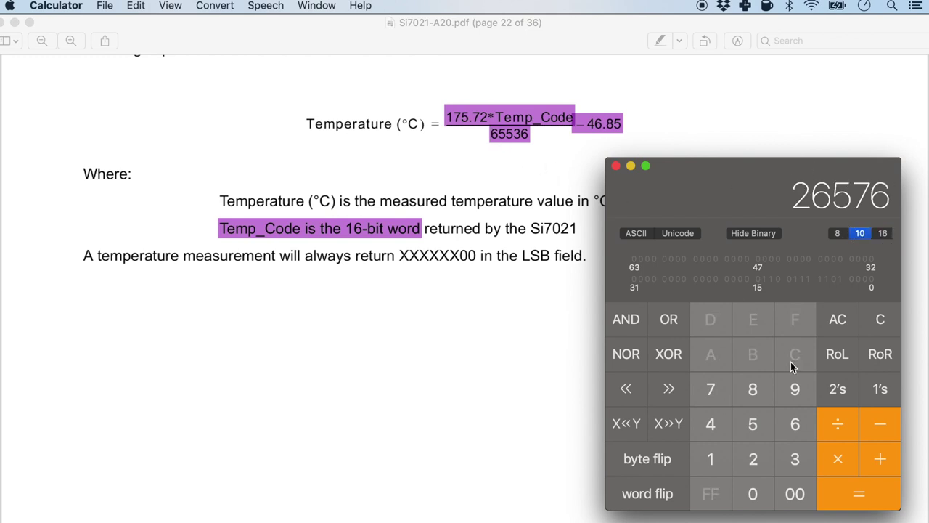
- Multiply the decimal temperature code by 175
{"action": "left_click", "coordinate": [846, 461]}
{"action": "left_click", "coordinate": [711, 458]}
{"action": "left_click", "coordinate": [717, 385]}
{"action": "left_click", "coordinate": [756, 430]}
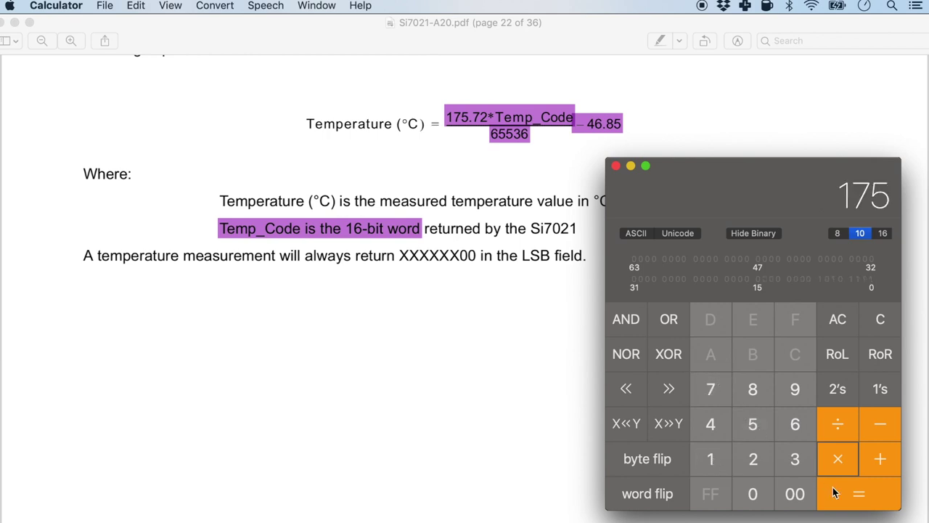
{"action": "left_click", "coordinate": [853, 496]}
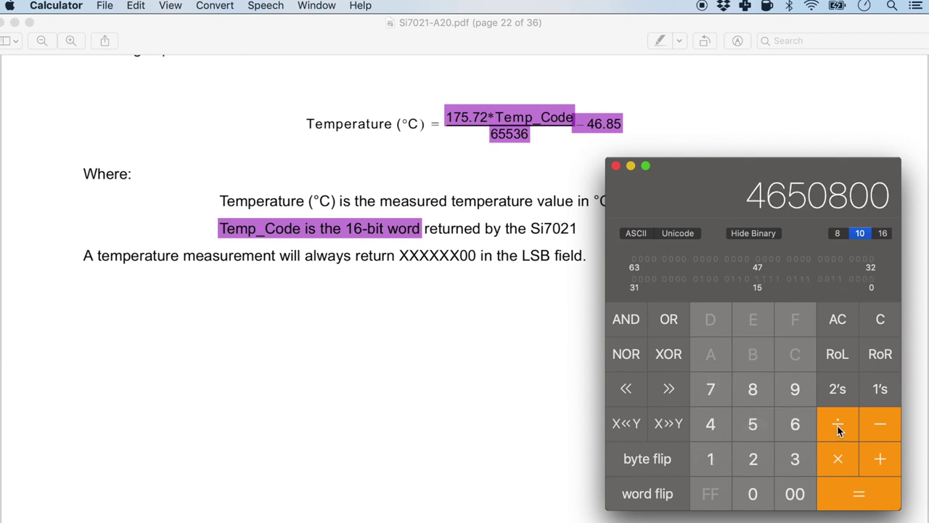
- Divide the product by 65536, the denominator of the temperature formula
{"action": "left_click", "coordinate": [799, 428]}
{"action": "left_click", "coordinate": [759, 425]}
{"action": "left_click", "coordinate": [759, 425]}
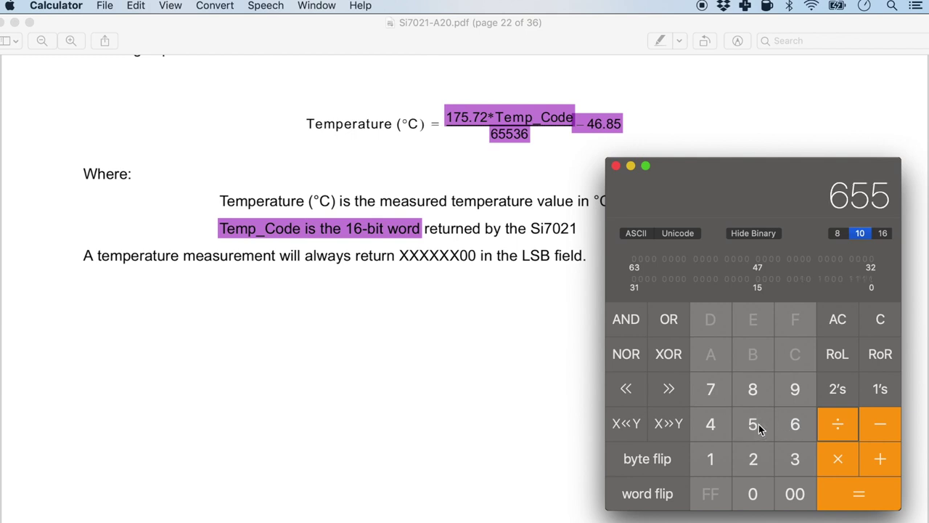
{"action": "left_click", "coordinate": [794, 457]}
{"action": "left_click", "coordinate": [797, 434]}
{"action": "left_click", "coordinate": [863, 496]}
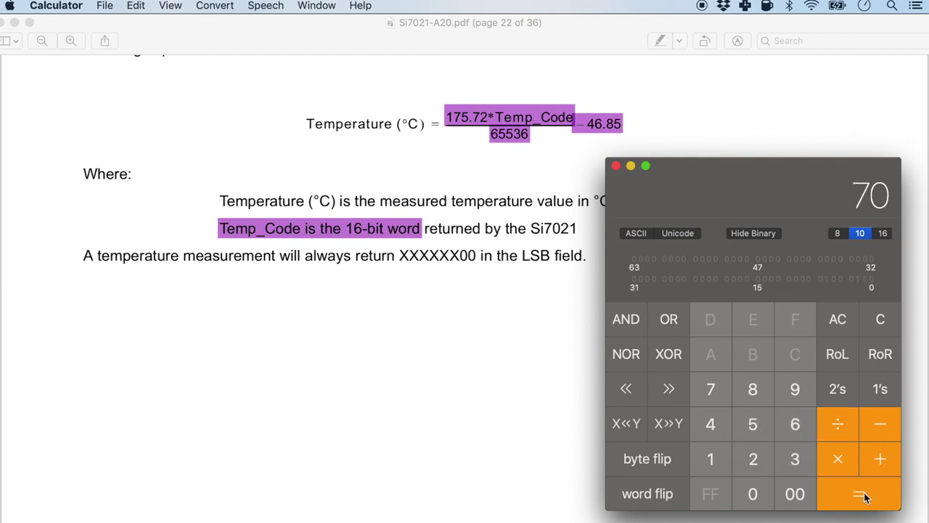
- Subtract 46 from the quotient to get the temperature in whole degrees Celsius
{"action": "left_click", "coordinate": [881, 431]}
{"action": "left_click", "coordinate": [722, 433]}
{"action": "left_click", "coordinate": [802, 428]}
{"action": "key", "text": "Return"}
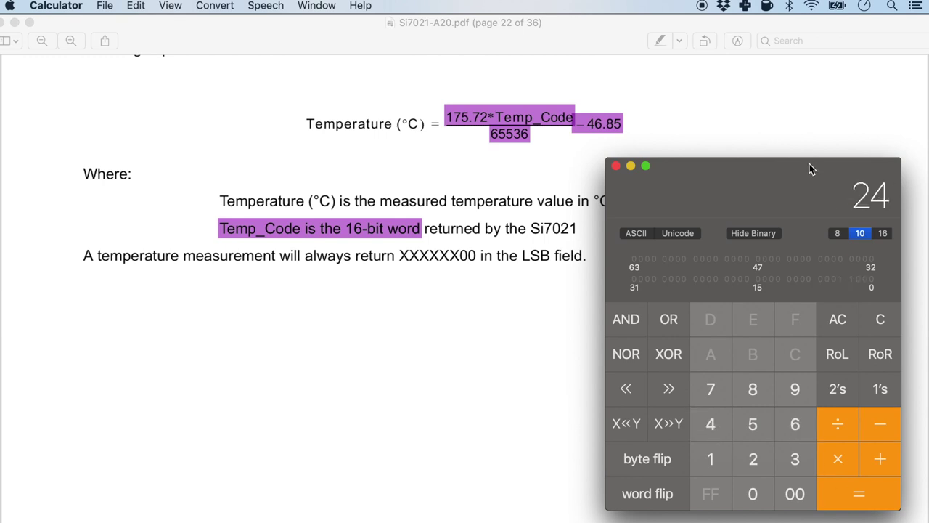
- Move the calculator aside and compare its result with the temperature readings logged in CoolTerm
{"action": "left_click_drag", "start_coordinate": [809, 167], "coordinate": [310, 133]}
{"action": "key", "text": "super+Tab"}
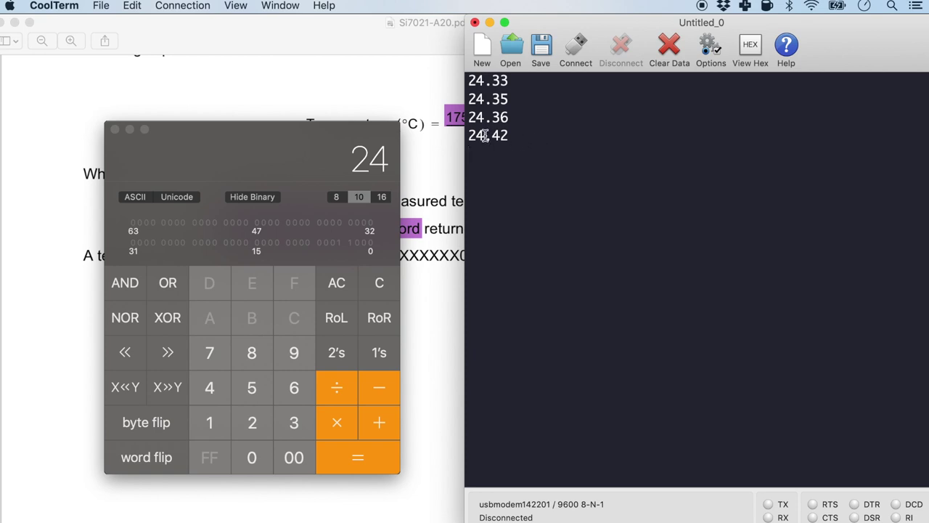
{"action": "left_click", "coordinate": [300, 135]}
{"action": "left_click_drag", "start_coordinate": [300, 130], "coordinate": [306, 93]}
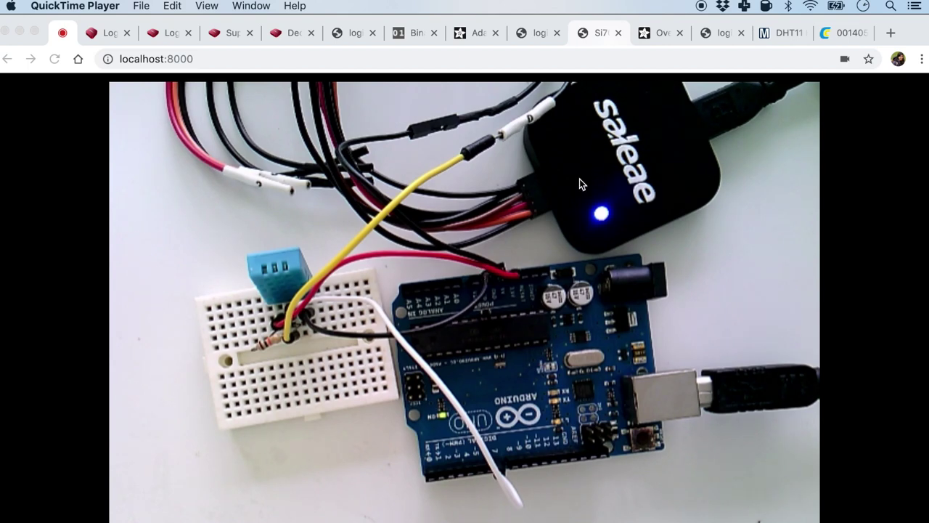
- View the DHT11 wiring schematic in Chrome and bring up the logic-analyzer-signal.ino sketch in Atom
{"action": "left_click", "coordinate": [718, 33]}
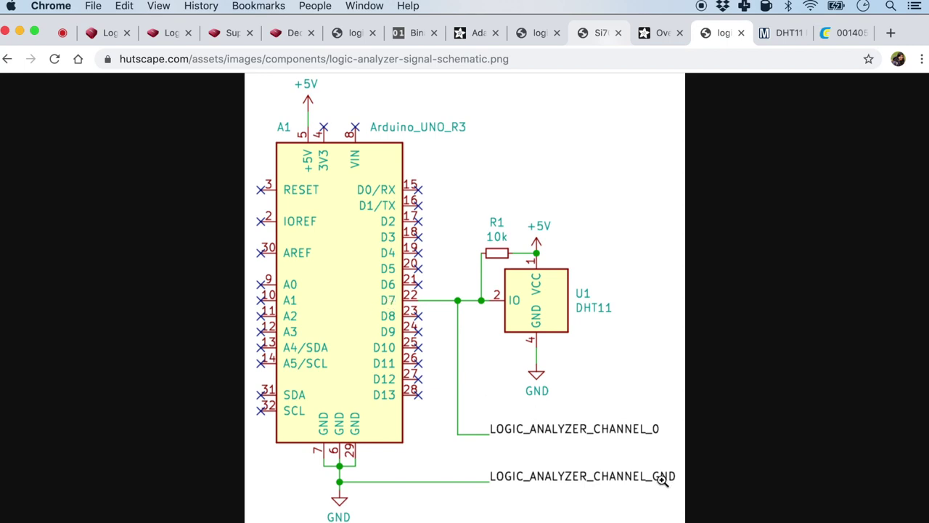
{"action": "key", "text": "super+1"}
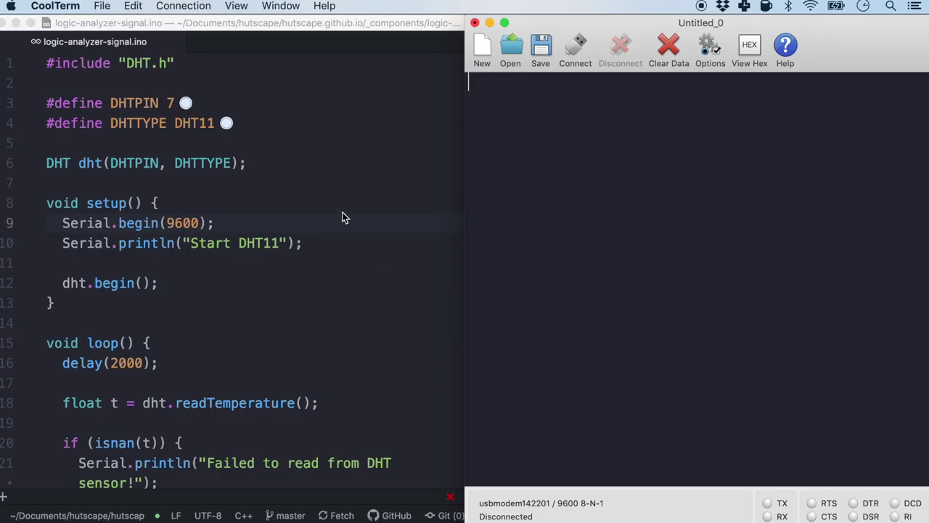
{"action": "left_click", "coordinate": [332, 203]}
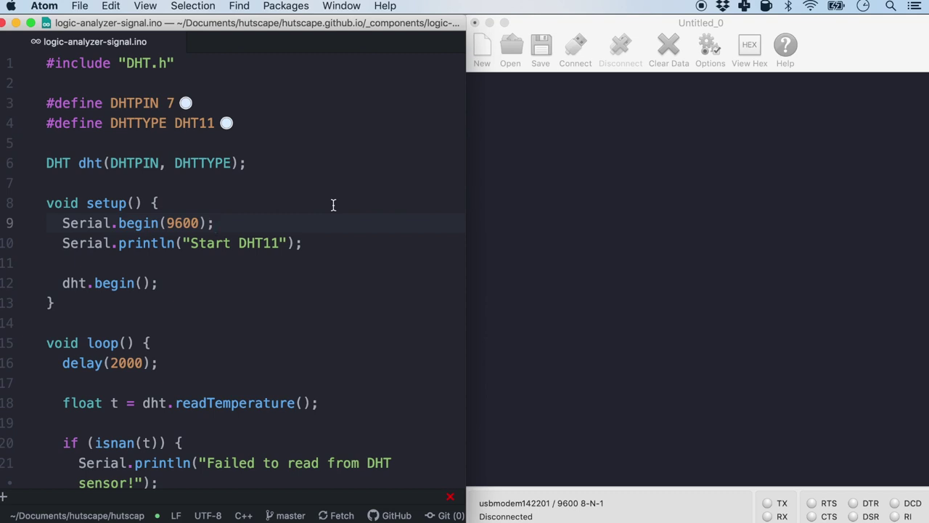
- Examine the sketch's loop function, focusing on the dht.readTemperature call and the 2000 ms delay
{"action": "scroll", "coordinate": [333, 205], "scroll_direction": "down", "scroll_amount": 10}
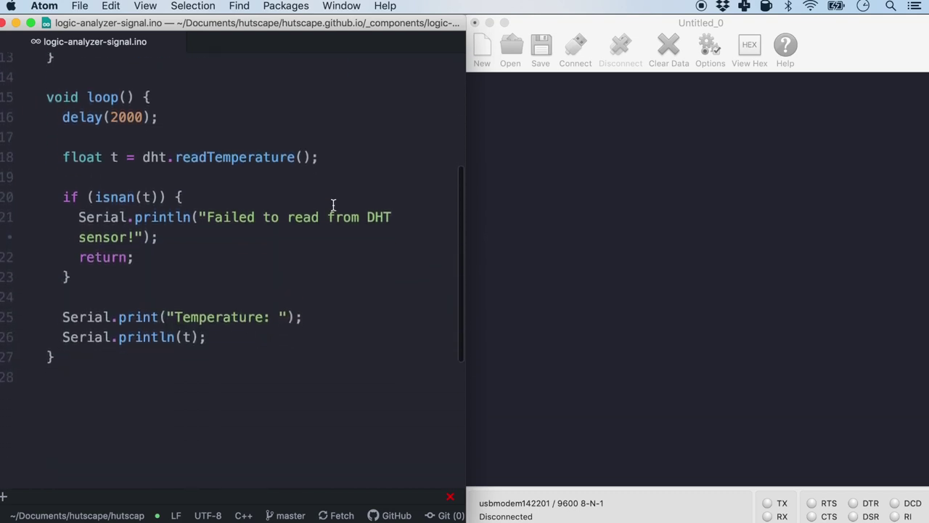
{"action": "left_click_drag", "start_coordinate": [143, 157], "coordinate": [297, 158]}
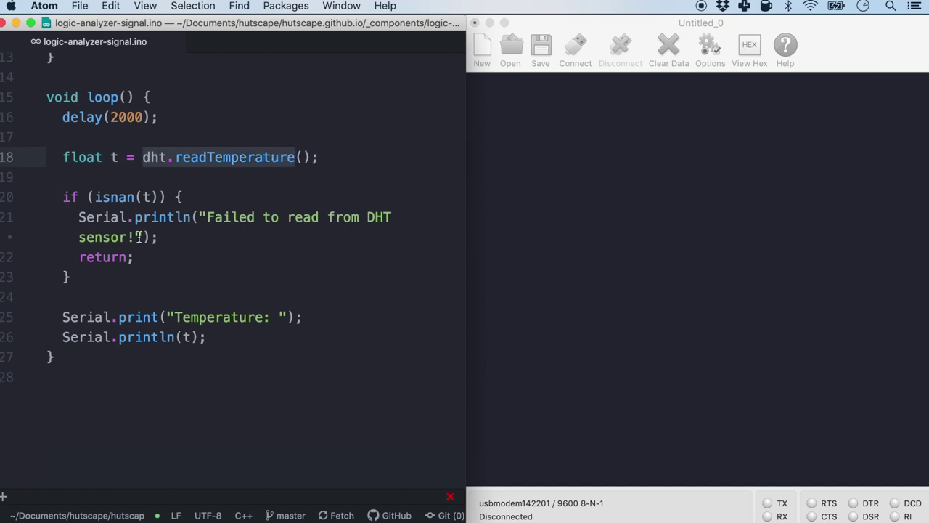
{"action": "left_click", "coordinate": [122, 118]}
{"action": "key", "text": "Right"}
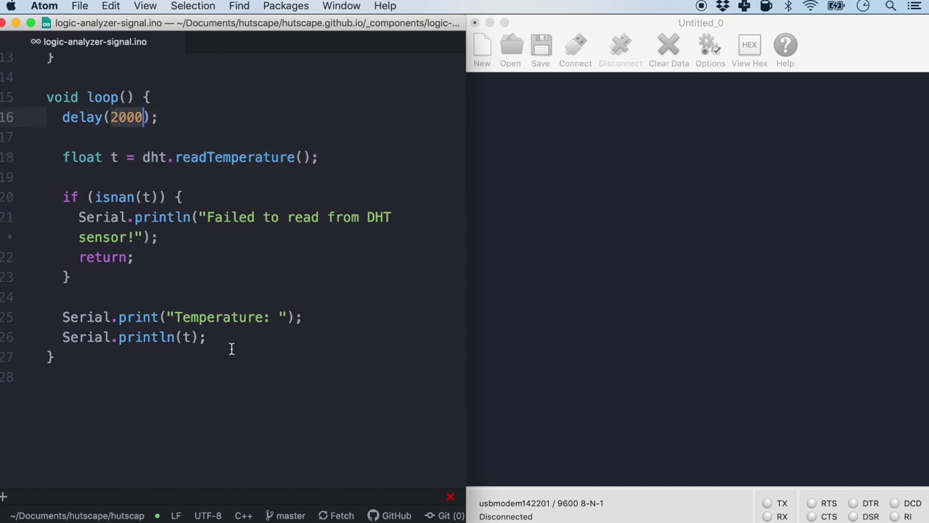
- Check the upload port in iTerm2's make output and set CoolTerm's serial port to usbmodem142201
{"action": "key", "text": "super+Tab"}
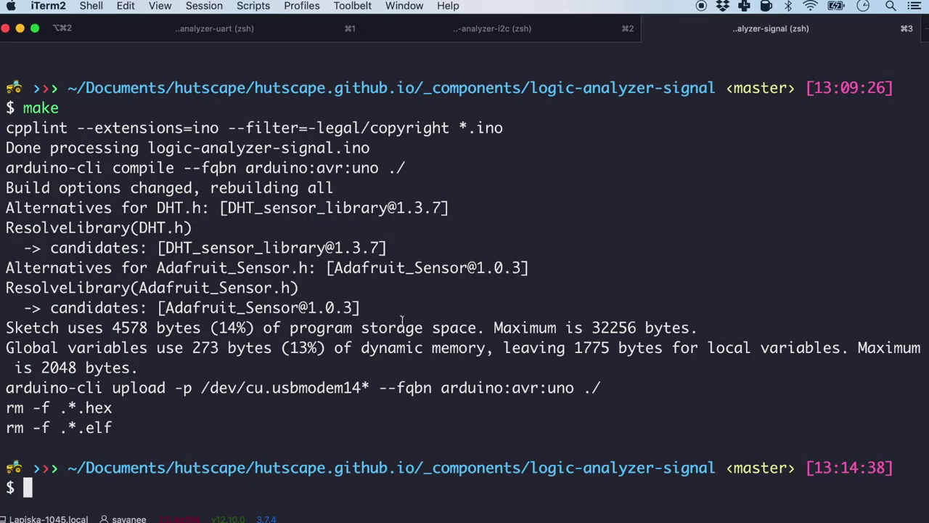
{"action": "left_click_drag", "start_coordinate": [200, 387], "coordinate": [368, 388]}
{"action": "key", "text": "super+Tab"}
{"action": "left_click", "coordinate": [709, 51]}
{"action": "left_click", "coordinate": [733, 107]}
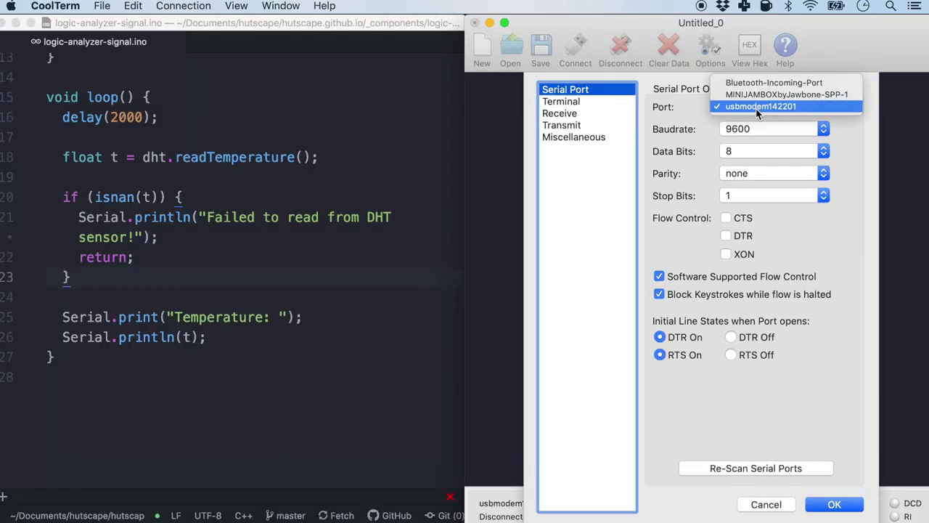
{"action": "left_click", "coordinate": [733, 108]}
{"action": "left_click", "coordinate": [835, 505]}
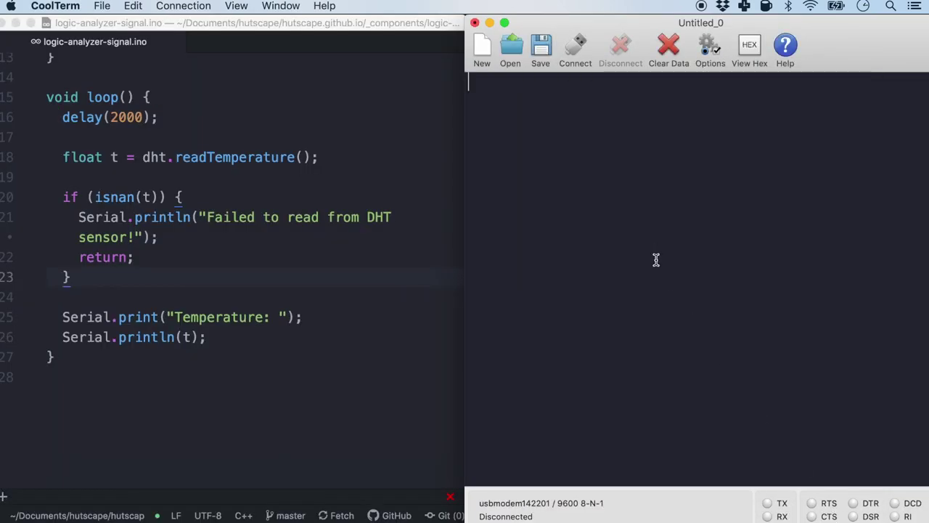
- Connect CoolTerm to the serial port and examine the DHT11 start message and temperature readings
{"action": "key", "text": "super+k"}
{"action": "left_click", "coordinate": [468, 120]}
{"action": "left_click_drag", "start_coordinate": [468, 119], "coordinate": [556, 118]}
{"action": "left_click", "coordinate": [590, 122]}
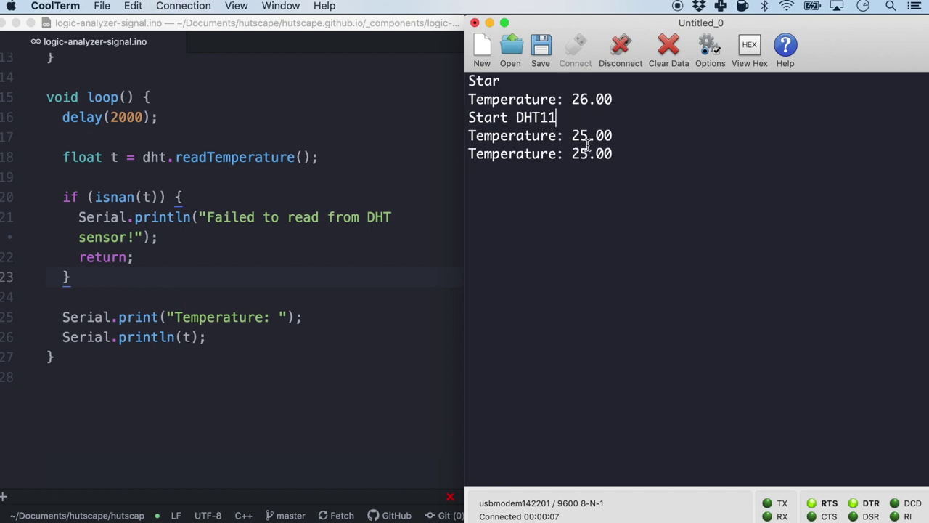
{"action": "double_click", "coordinate": [588, 135]}
{"action": "left_click", "coordinate": [595, 172]}
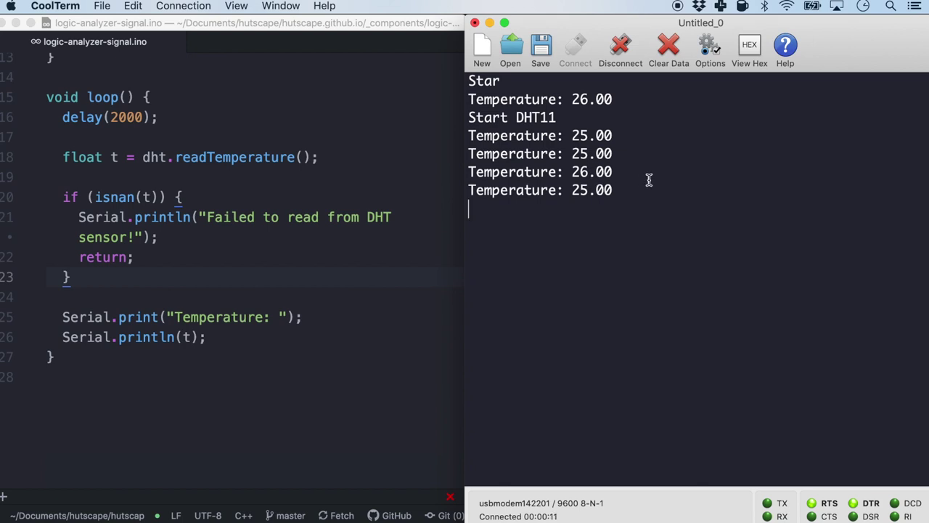
- Return to Saleae Logic, remove the I2C analyzer and hide the digital Channel 1
{"action": "left_click_drag", "start_coordinate": [589, 173], "coordinate": [610, 173]}
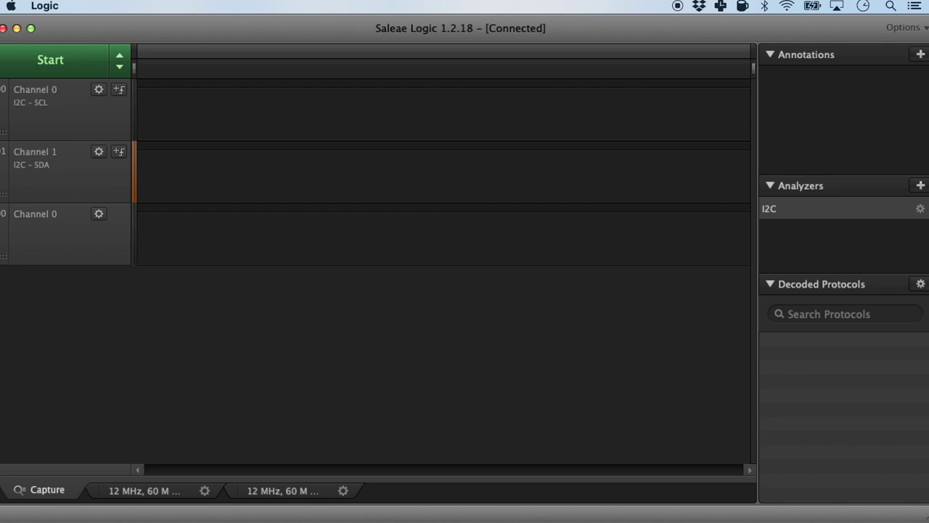
{"action": "left_click", "coordinate": [920, 209]}
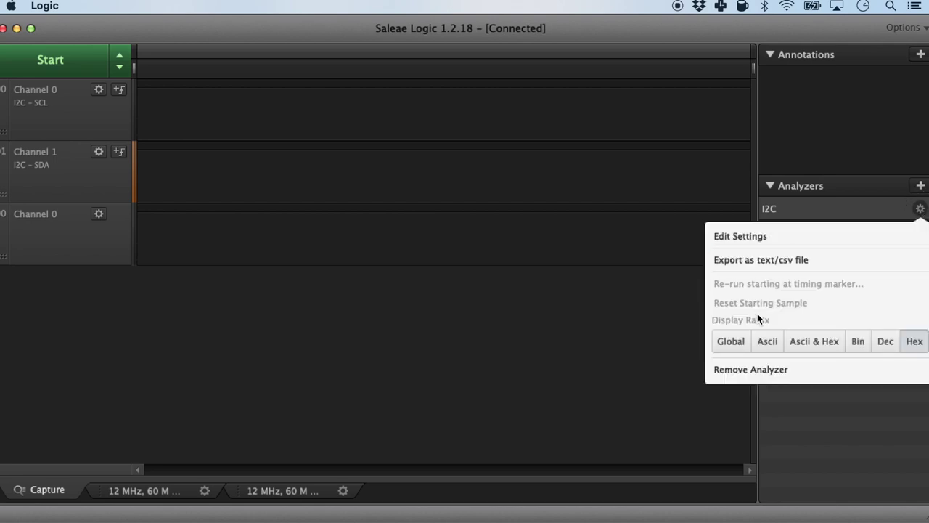
{"action": "left_click", "coordinate": [753, 370]}
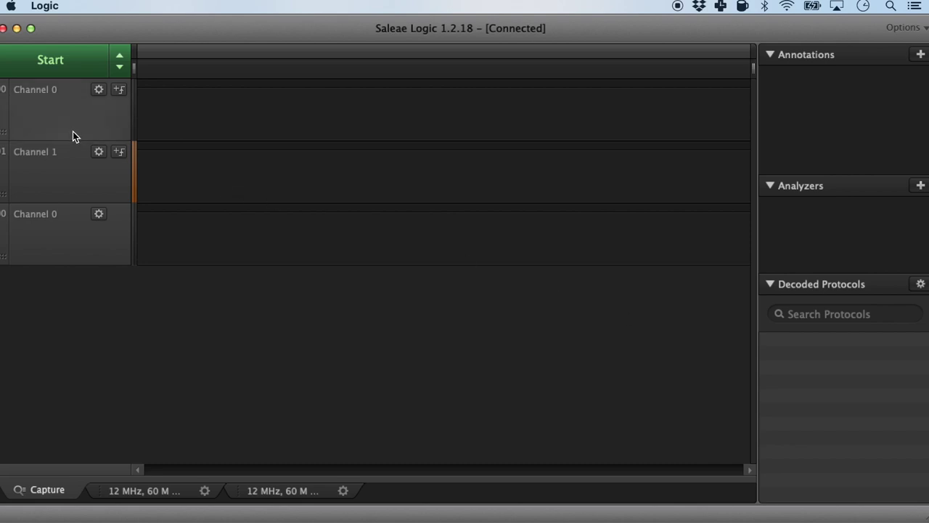
{"action": "right_click", "coordinate": [62, 182]}
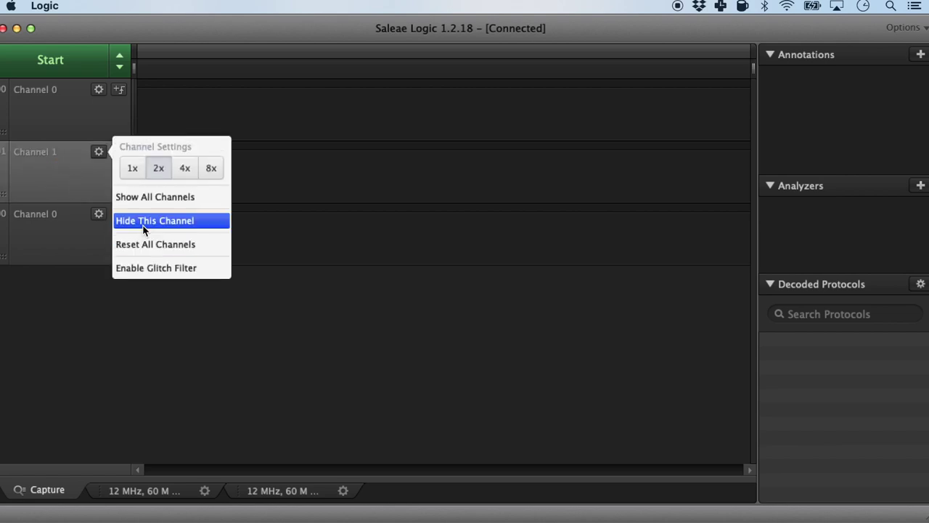
{"action": "left_click", "coordinate": [143, 224]}
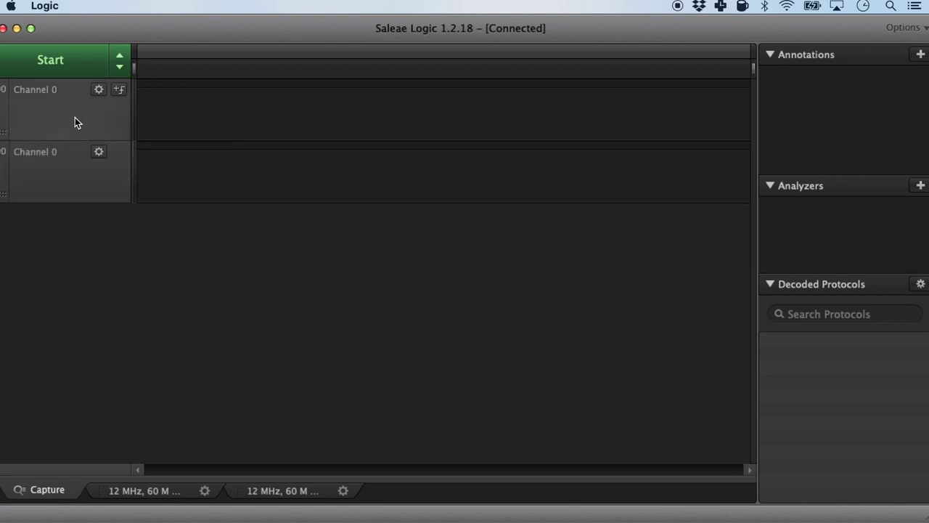
- Check the capture settings and record a 5 s capture of Channel 0 at 12 MHz digital and 6 MHz analog
{"action": "left_click", "coordinate": [122, 59]}
{"action": "left_click", "coordinate": [401, 298]}
{"action": "left_click", "coordinate": [82, 69]}
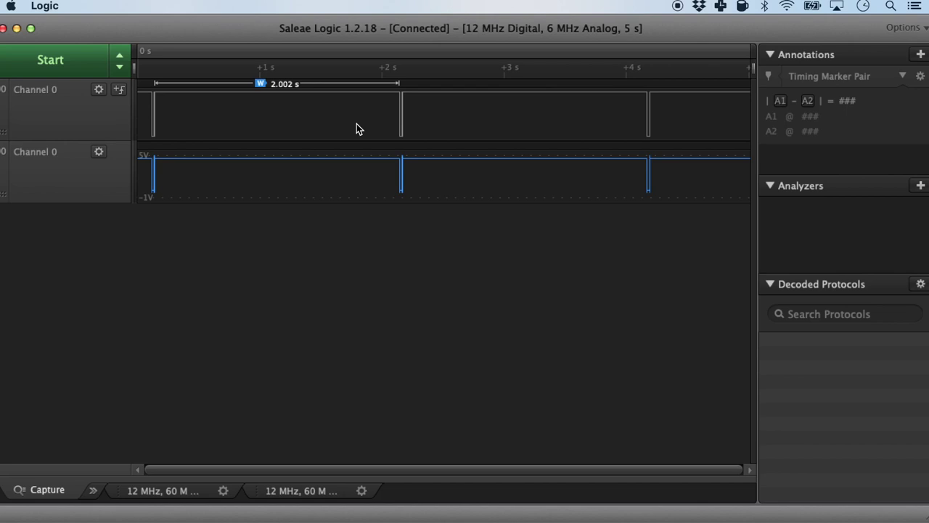
- Examine the interval, low start pulse and data pulse train on Channel 0, and check which protocol analyzers are available
{"action": "key", "text": "super+Tab"}
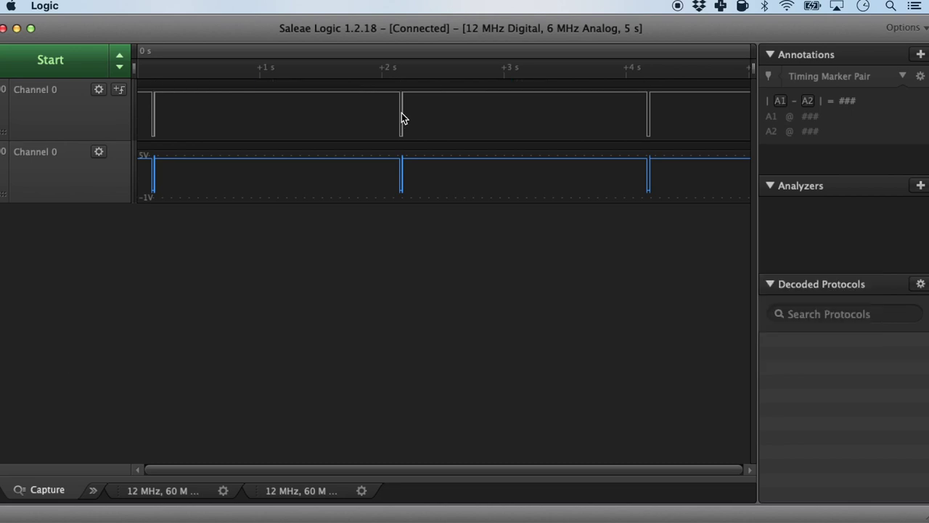
{"action": "scroll", "coordinate": [402, 116], "scroll_direction": "up", "scroll_amount": 5}
{"action": "scroll", "coordinate": [402, 116], "scroll_direction": "up", "scroll_amount": 6}
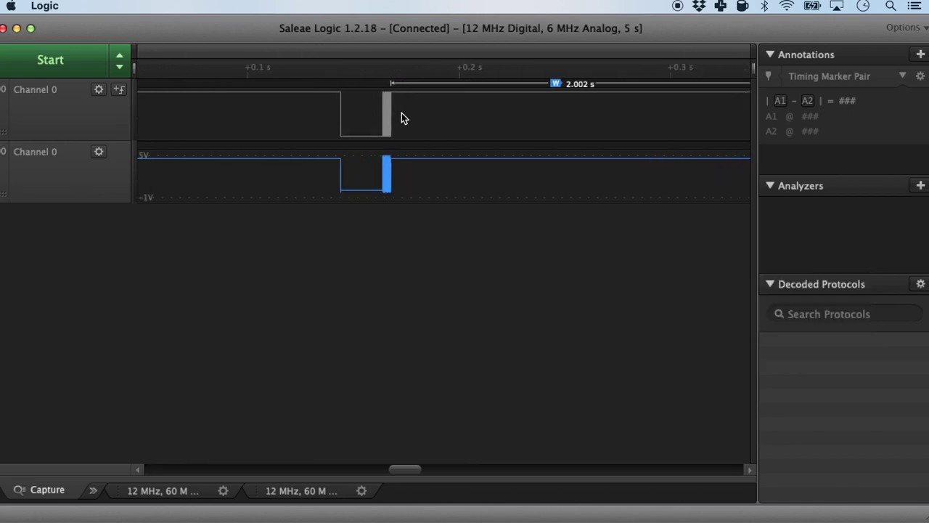
{"action": "scroll", "coordinate": [402, 117], "scroll_direction": "up", "scroll_amount": 3}
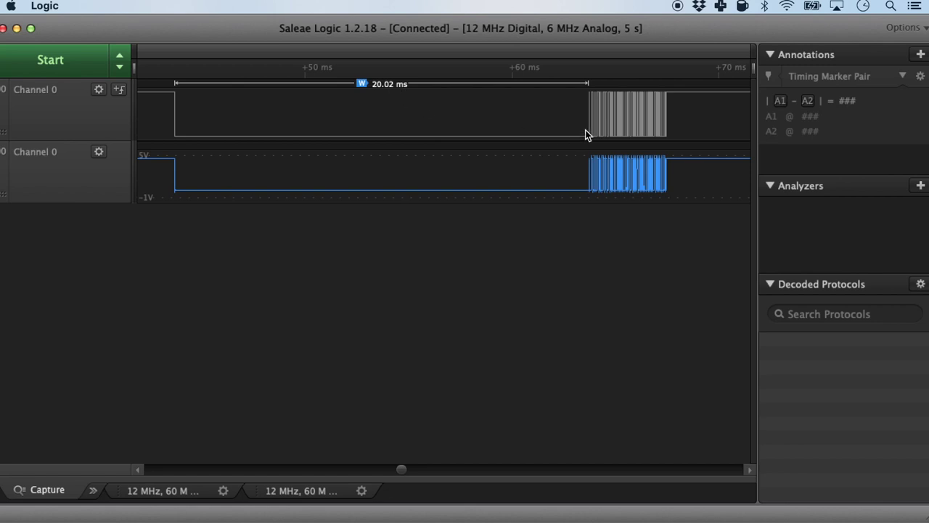
{"action": "scroll", "coordinate": [644, 119], "scroll_direction": "up", "scroll_amount": 4}
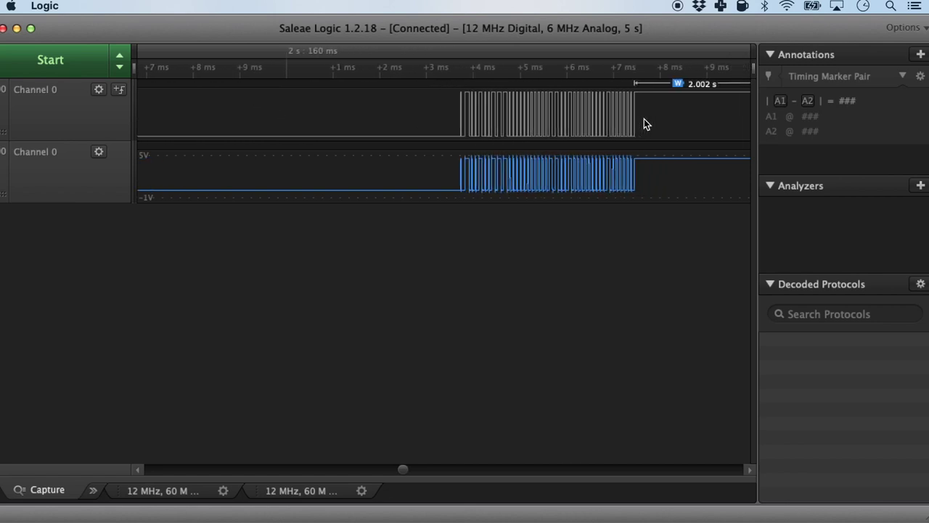
{"action": "scroll", "coordinate": [644, 118], "scroll_direction": "up", "scroll_amount": 3}
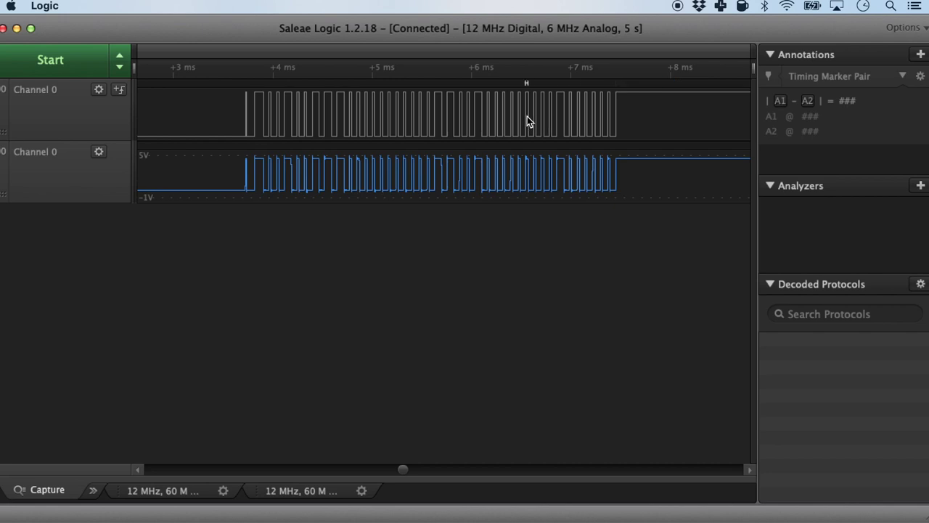
{"action": "left_click", "coordinate": [921, 185]}
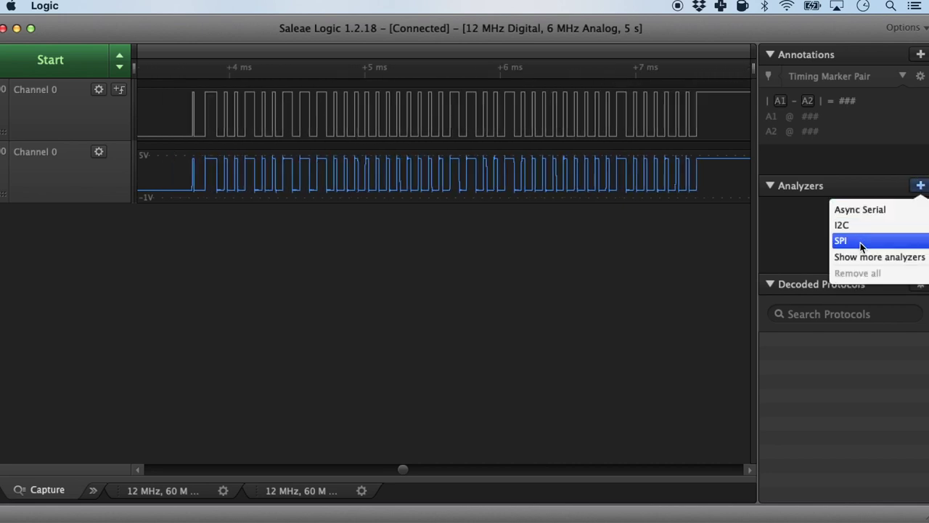
{"action": "left_click", "coordinate": [784, 220]}
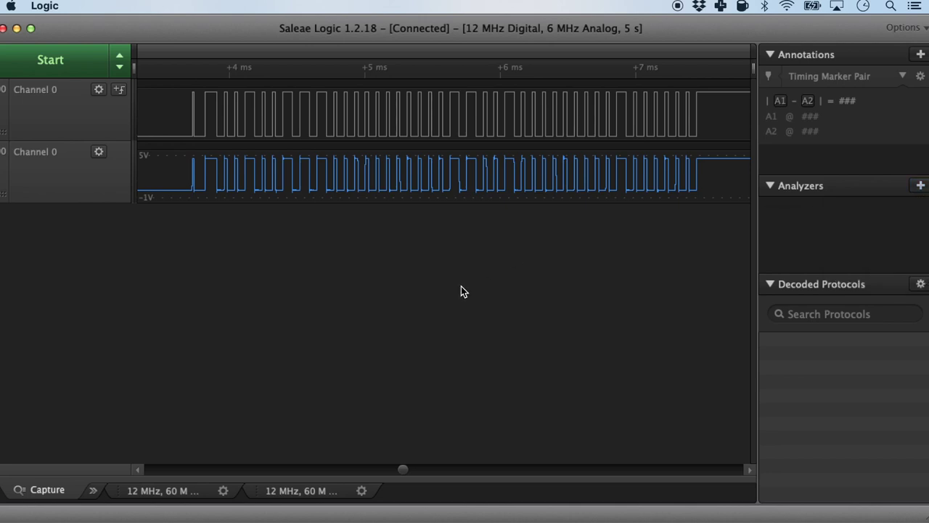
- Switch to the DHT11 datasheet in Preview, examine the temperature accuracy specification, and compare it with CoolTerm's readings
{"action": "key", "text": "super+Tab"}
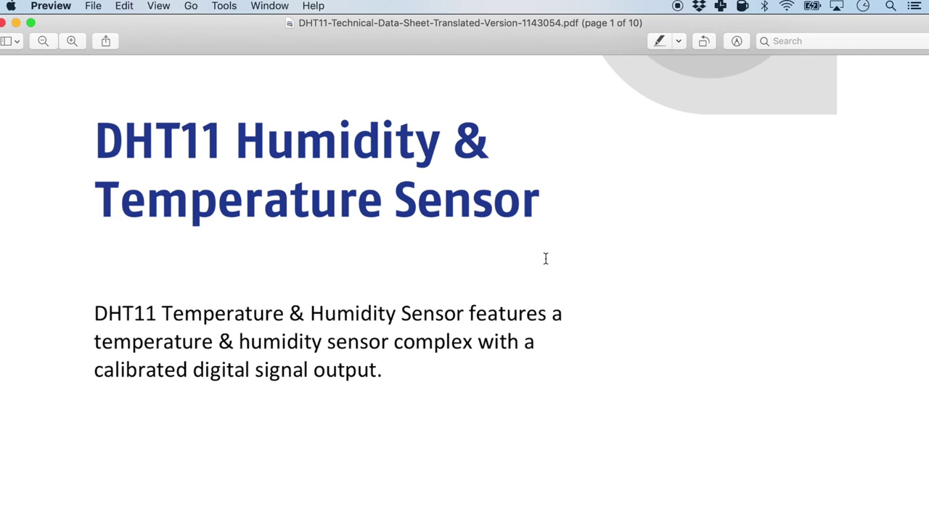
{"action": "scroll", "coordinate": [546, 259], "scroll_direction": "down", "scroll_amount": 15}
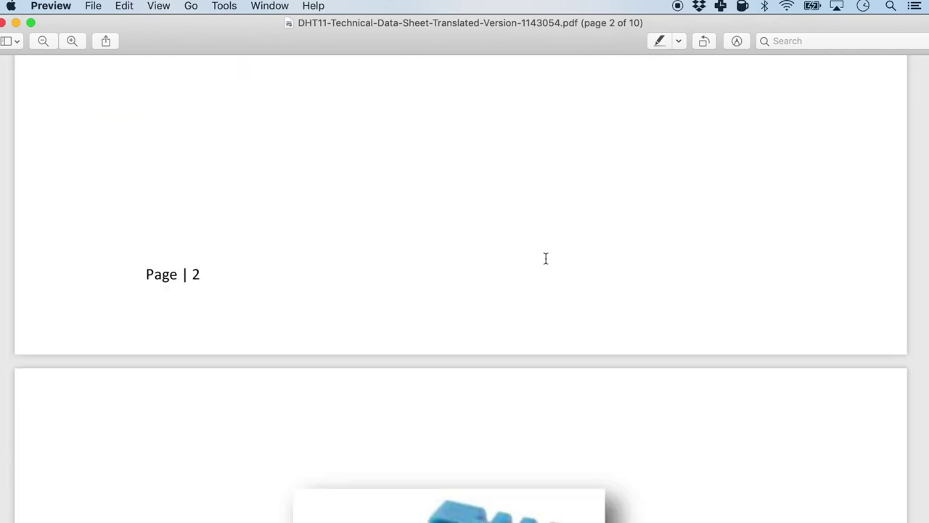
{"action": "scroll", "coordinate": [547, 259], "scroll_direction": "down", "scroll_amount": 10}
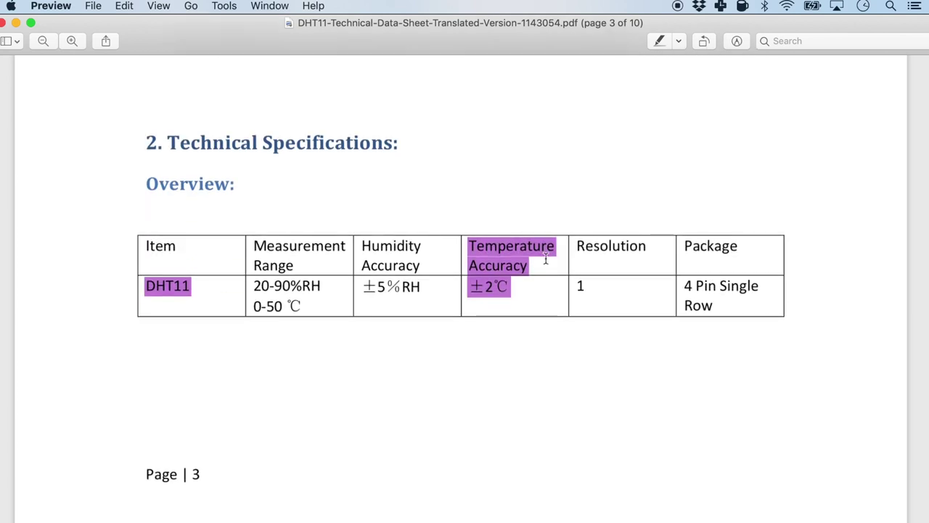
{"action": "scroll", "coordinate": [546, 258], "scroll_direction": "down", "scroll_amount": 1}
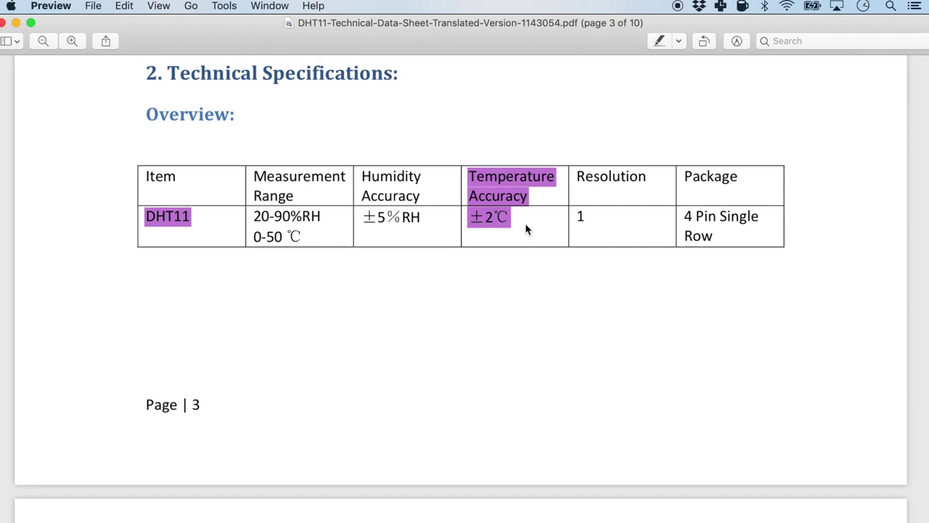
{"action": "key", "text": "super+Tab"}
{"action": "key", "text": "super+Tab"}
{"action": "key", "text": "super+Tab"}
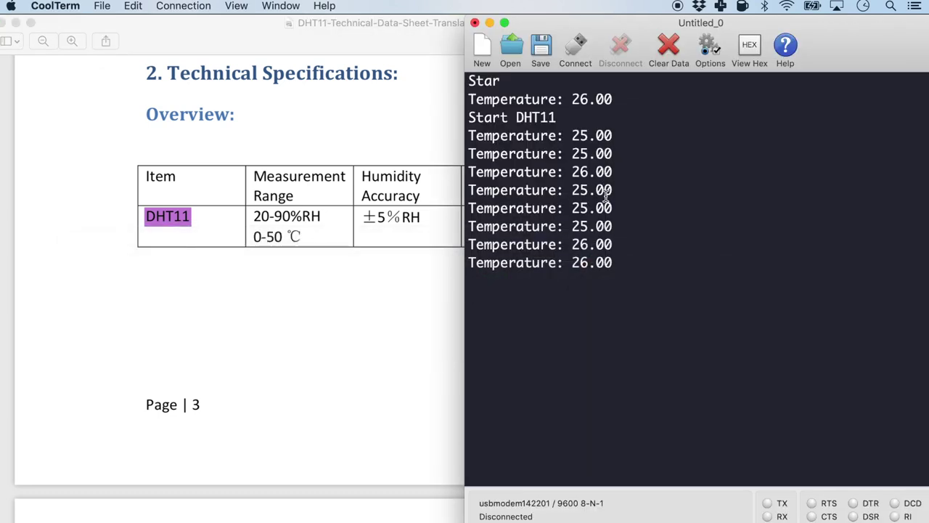
- Examine the datasheet's Figure 4 Data "0" Indication and Figure 5 Data "1" Indication beside the captured waveform
{"action": "left_click", "coordinate": [432, 309]}
{"action": "scroll", "coordinate": [465, 311], "scroll_direction": "down", "scroll_amount": 15}
{"action": "scroll", "coordinate": [486, 312], "scroll_direction": "down", "scroll_amount": 1}
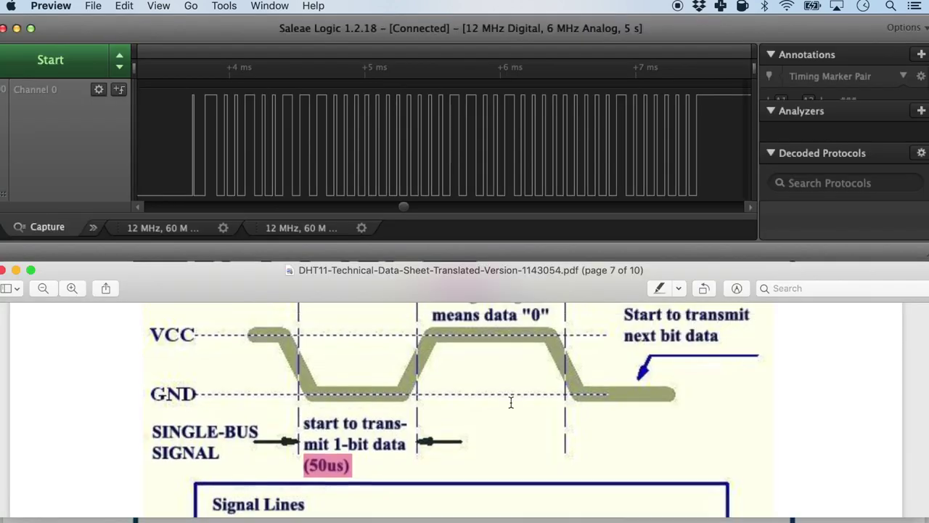
{"action": "scroll", "coordinate": [511, 402], "scroll_direction": "up", "scroll_amount": 5}
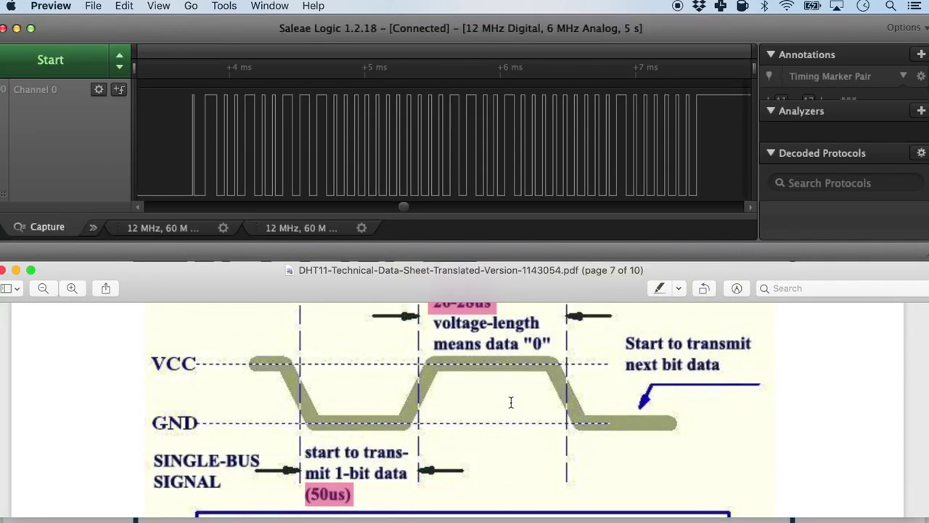
{"action": "scroll", "coordinate": [511, 403], "scroll_direction": "down", "scroll_amount": 10}
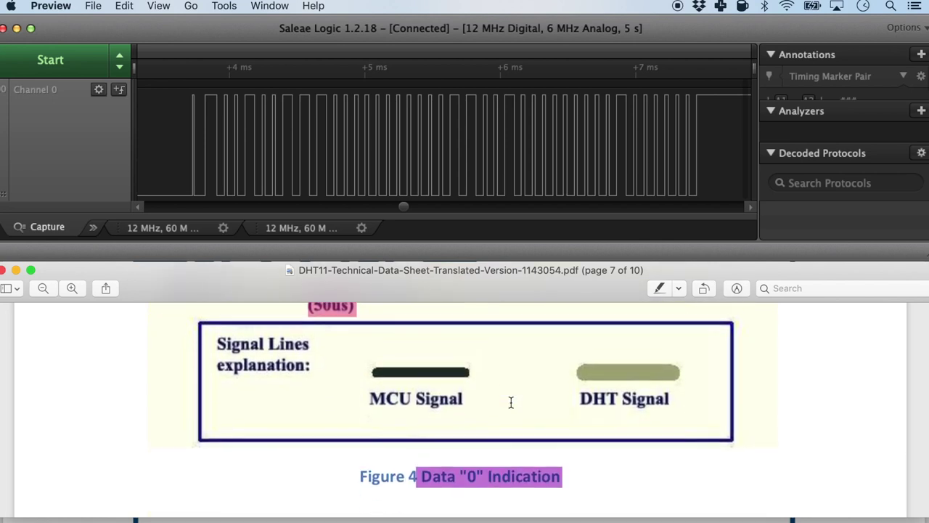
{"action": "scroll", "coordinate": [477, 471], "scroll_direction": "down", "scroll_amount": 6}
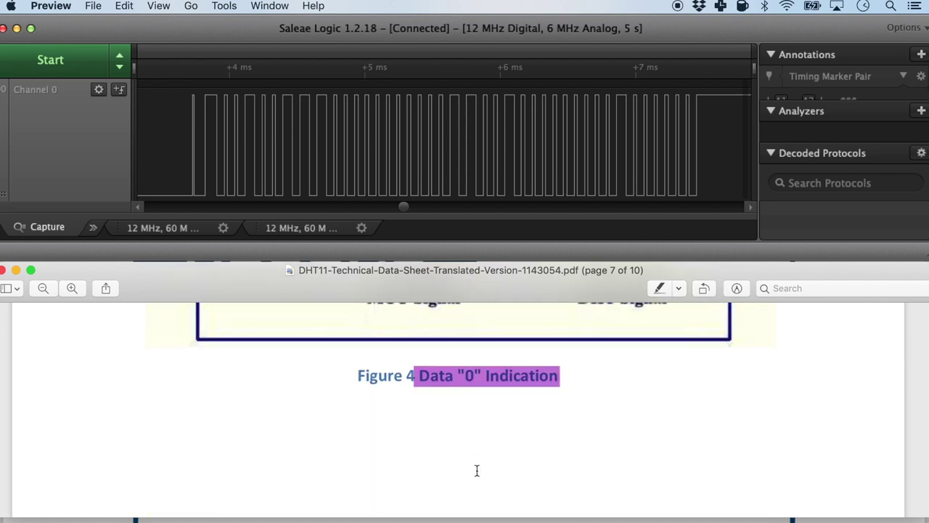
{"action": "scroll", "coordinate": [477, 471], "scroll_direction": "down", "scroll_amount": 10}
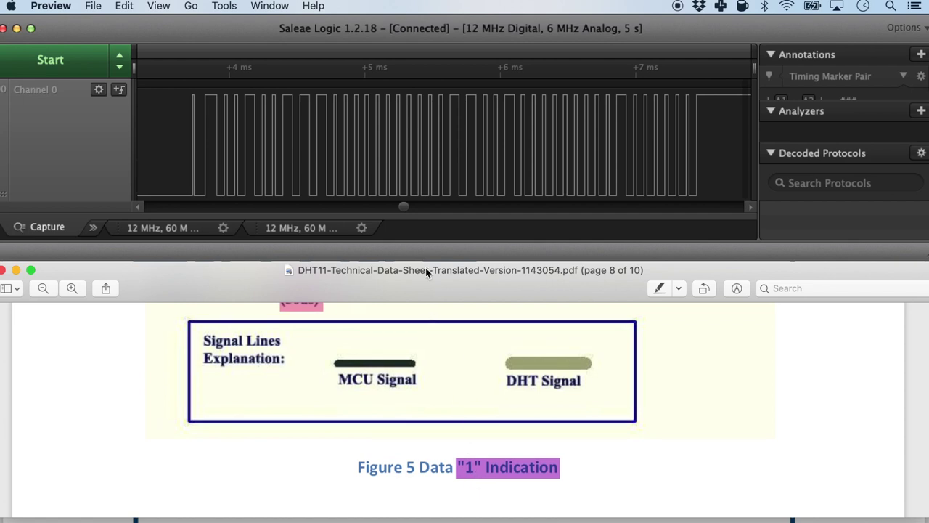
- Measure a short high pulse in the captured waveform and compare it with the datasheet's data "0" timing diagram
{"action": "scroll", "coordinate": [412, 120], "scroll_direction": "up", "scroll_amount": 10}
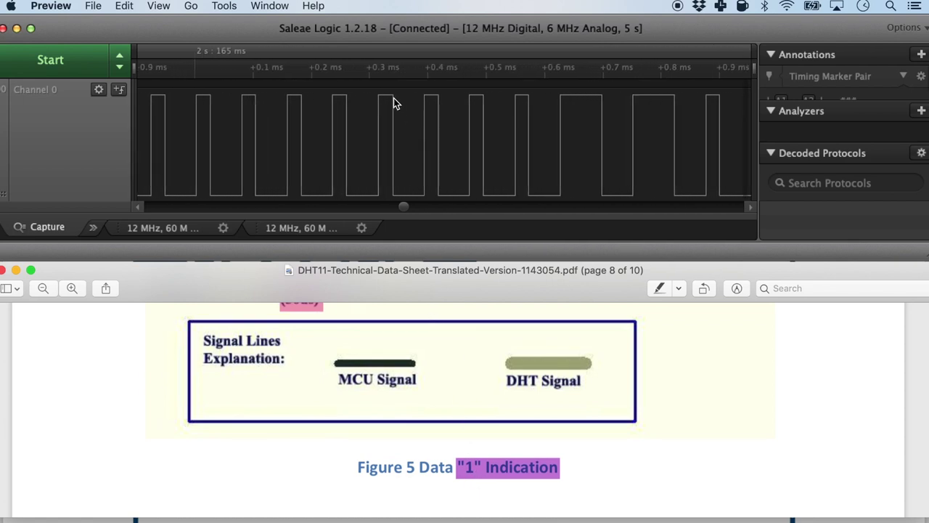
{"action": "scroll", "coordinate": [411, 120], "scroll_direction": "up", "scroll_amount": 3}
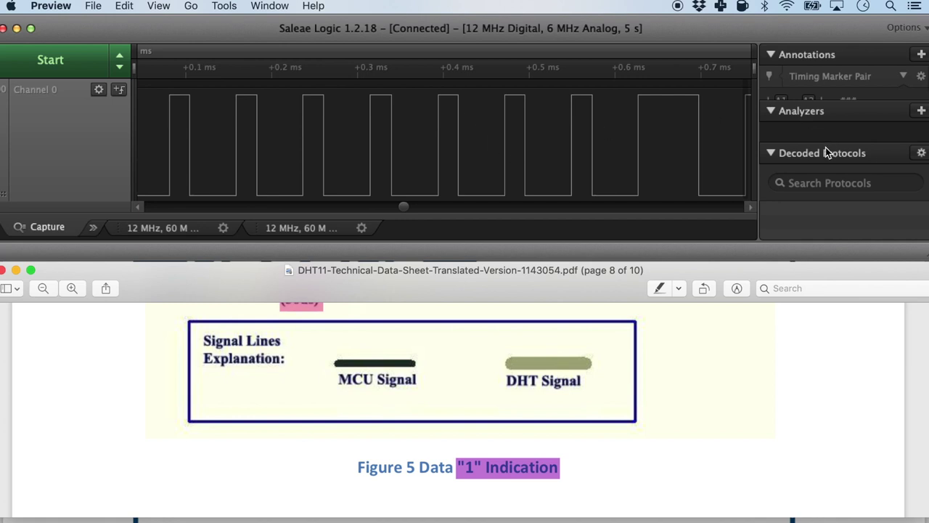
{"action": "scroll", "coordinate": [478, 364], "scroll_direction": "up", "scroll_amount": 10}
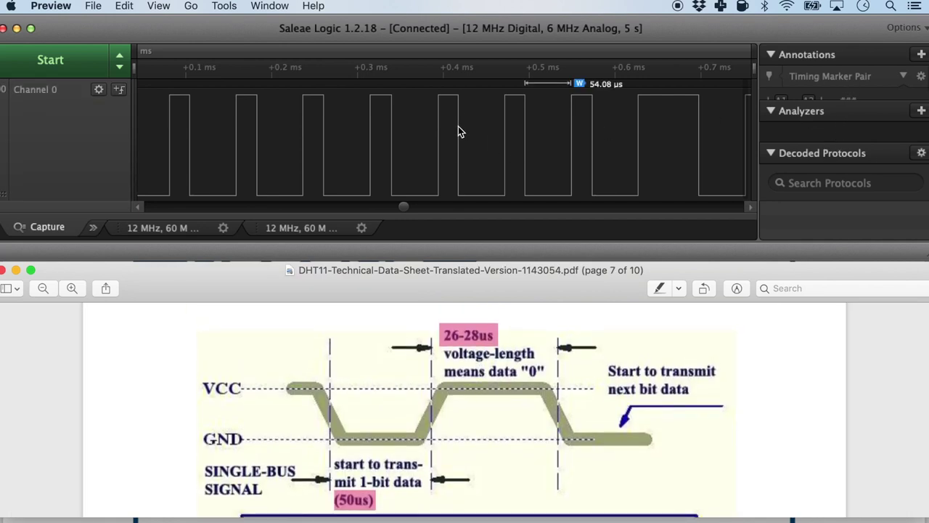
{"action": "left_click", "coordinate": [432, 133]}
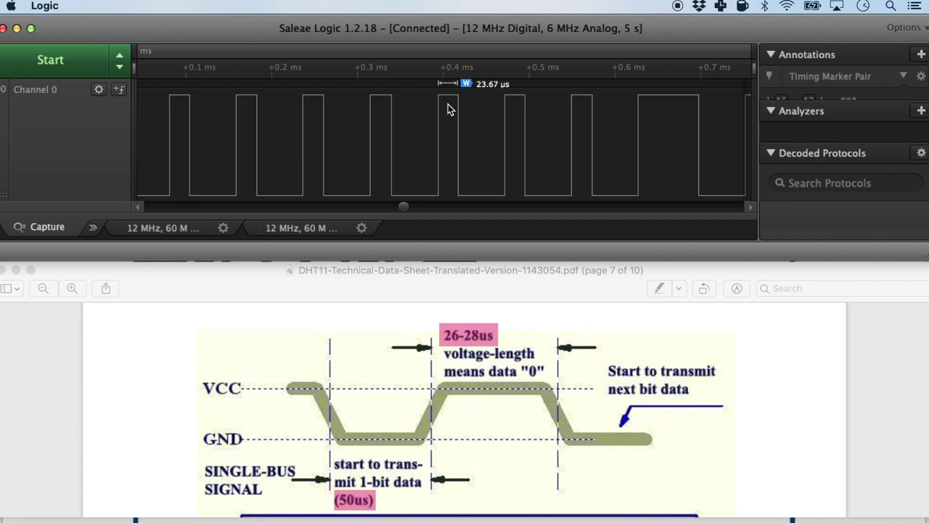
- Compare the wider high pulses in the captured waveform with the datasheet's data "1" timing diagram on page 8
{"action": "left_click", "coordinate": [453, 469]}
{"action": "scroll", "coordinate": [453, 469], "scroll_direction": "down", "scroll_amount": 5}
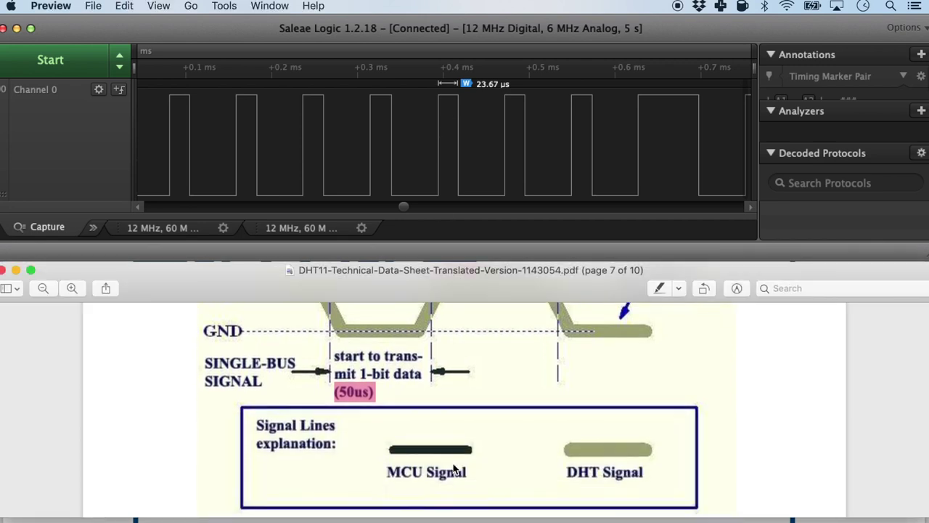
{"action": "scroll", "coordinate": [453, 468], "scroll_direction": "down", "scroll_amount": 10}
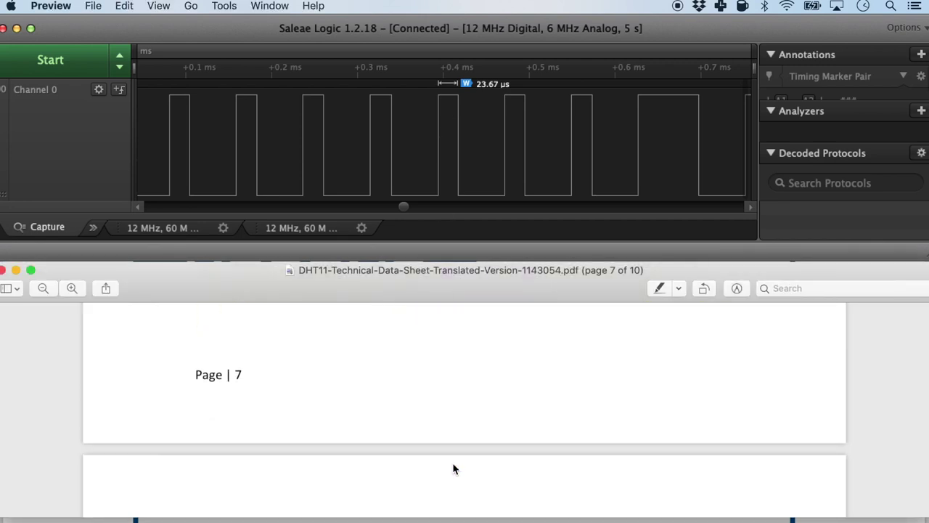
{"action": "scroll", "coordinate": [454, 468], "scroll_direction": "down", "scroll_amount": 5}
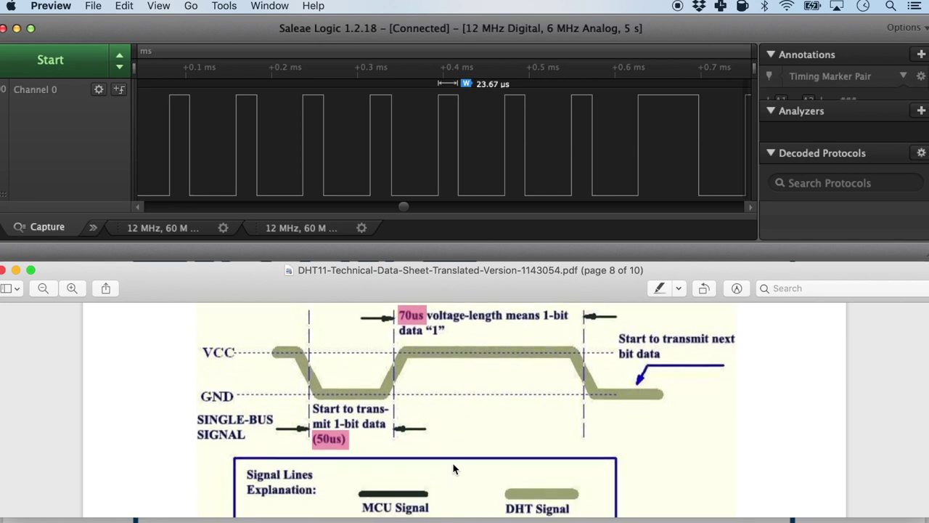
{"action": "scroll", "coordinate": [453, 469], "scroll_direction": "up", "scroll_amount": 4}
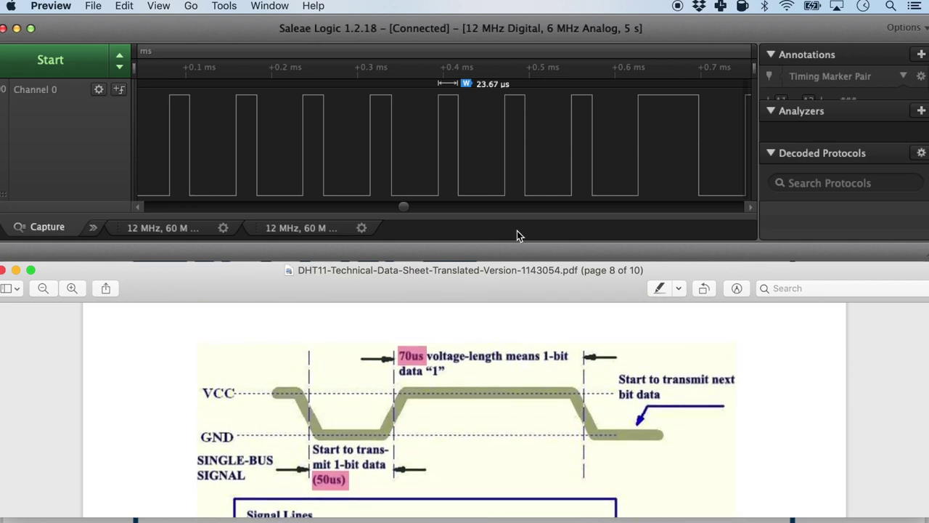
{"action": "scroll", "coordinate": [528, 147], "scroll_direction": "down", "scroll_amount": 5}
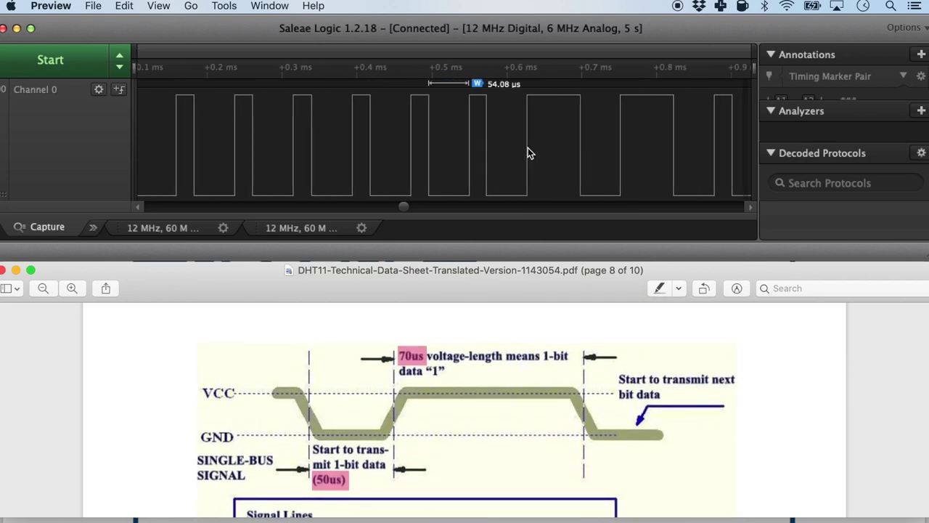
{"action": "left_click", "coordinate": [493, 182]}
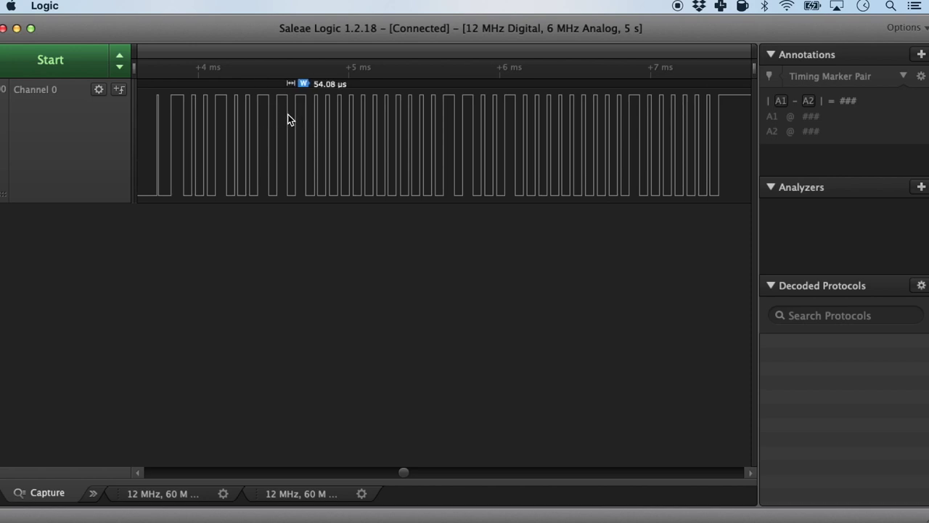
- Switch to the untitled file in Atom, enlarge the editor text, and add two blank lines at the start
{"action": "key", "text": "super+Tab"}
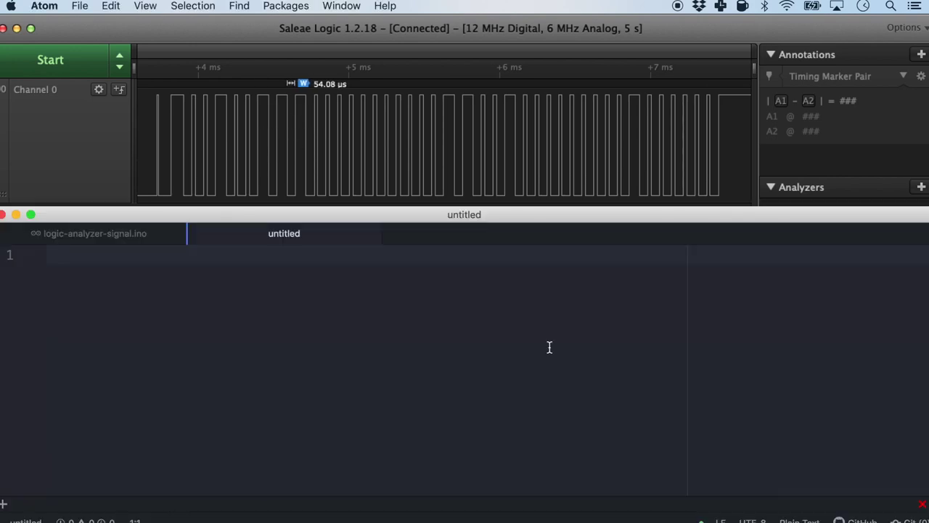
{"action": "key", "text": "super+equal"}
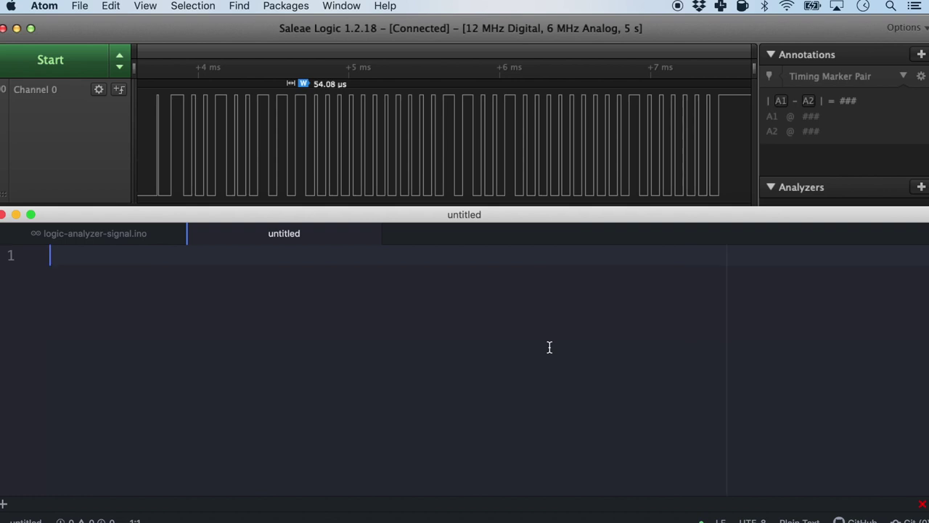
{"action": "key", "text": "super+equal"}
{"action": "key", "text": "super+equal"}
{"action": "key", "text": "super+equal"}
{"action": "key", "text": "Return"}
{"action": "key", "text": "Return"}
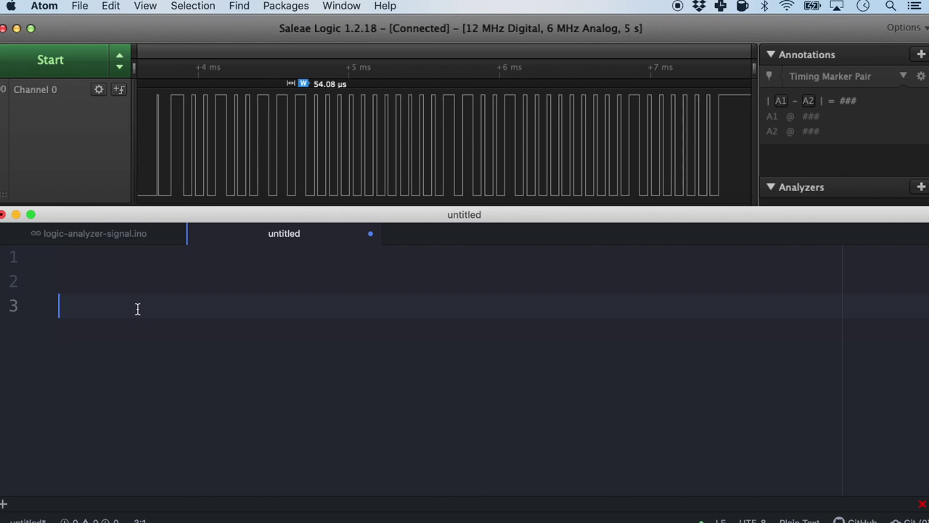
{"action": "scroll", "coordinate": [196, 104], "scroll_direction": "up", "scroll_amount": 1}
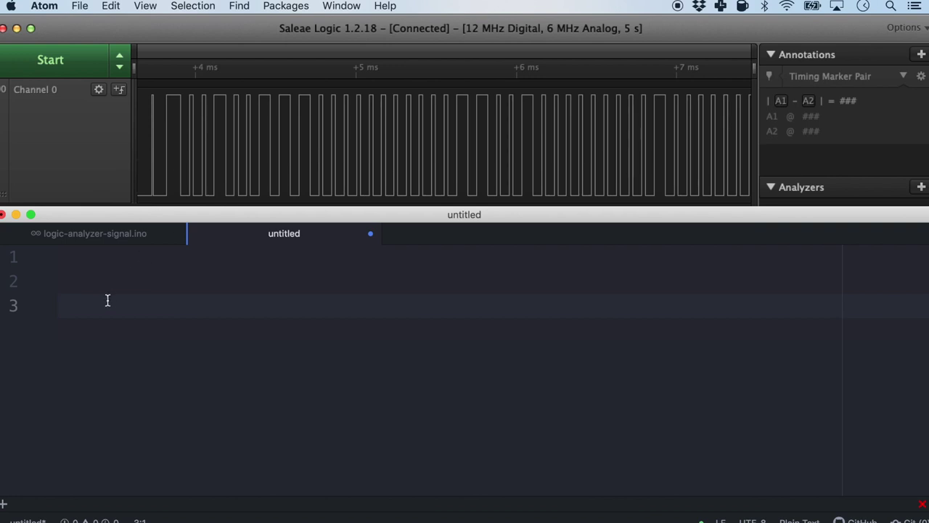
{"action": "type", "text": "00100111"}
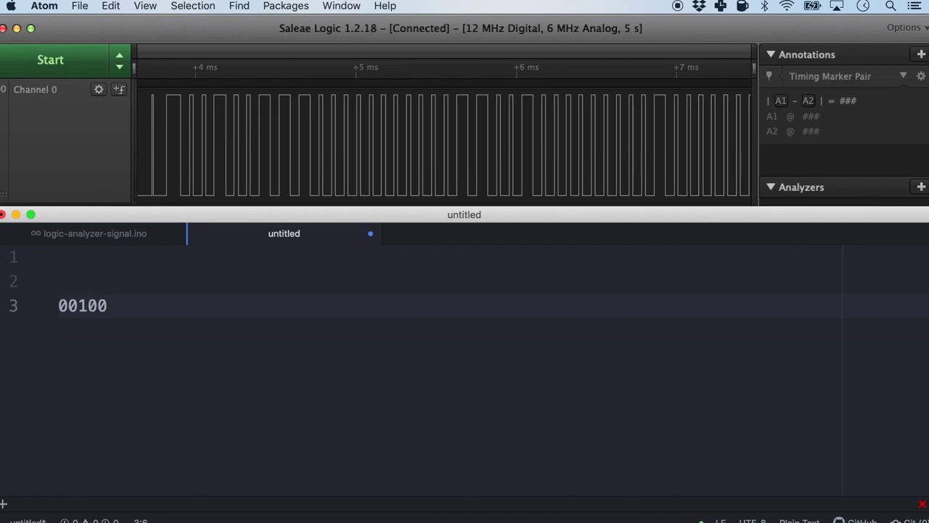
{"action": "type", "text": "00000000000110010000000001000000"}
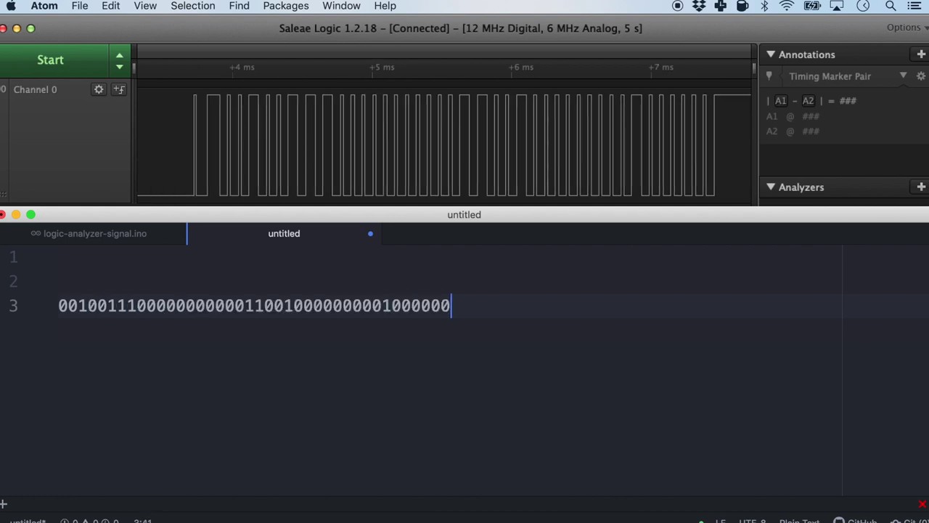
{"action": "left_click", "coordinate": [98, 307]}
{"action": "left_click", "coordinate": [145, 306]}
{"action": "key", "text": "Right"}
{"action": "key", "text": "Right"}
{"action": "key", "text": "Right"}
{"action": "key", "text": "Right"}
{"action": "key", "text": "Right"}
{"action": "key", "text": "Right"}
{"action": "key", "text": "Right"}
{"action": "key", "text": "Right"}
{"action": "key", "text": "Right"}
{"action": "key", "text": "Right"}
{"action": "key", "text": "Right"}
{"action": "key", "text": "Right"}
{"action": "key", "text": "Right"}
{"action": "key", "text": "Right"}
{"action": "key", "text": "Right"}
{"action": "key", "text": "Right"}
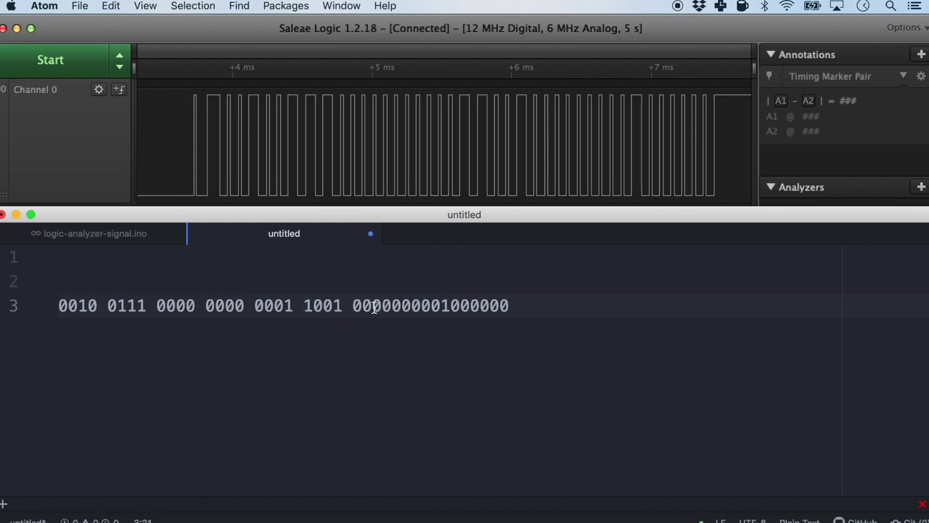
{"action": "key", "text": "Right"}
{"action": "key", "text": "Right"}
{"action": "key", "text": "Right"}
{"action": "key", "text": "Right"}
{"action": "key", "text": "Right"}
{"action": "key", "text": "Right"}
{"action": "key", "text": "Right"}
{"action": "key", "text": "Right"}
{"action": "key", "text": "Right"}
{"action": "key", "text": "Right"}
{"action": "key", "text": "Right"}
{"action": "key", "text": "Right"}
{"action": "left_click_drag", "start_coordinate": [546, 307], "coordinate": [62, 305]}
{"action": "left_click", "coordinate": [92, 332]}
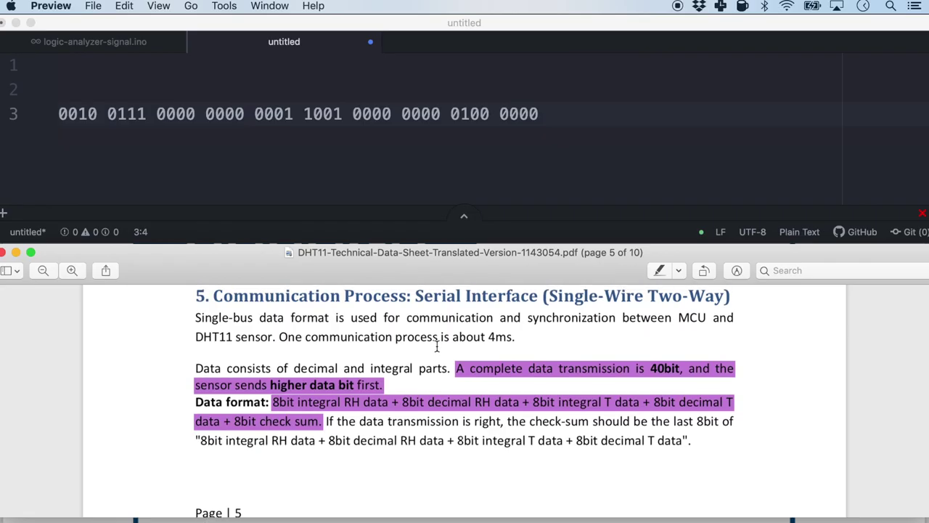
- Following the datasheet's data format, label the bytes on line 4 as RH Int, RH dec, Temp Int, Temp dec and Checksum
{"action": "scroll", "coordinate": [493, 336], "scroll_direction": "down", "scroll_amount": 2}
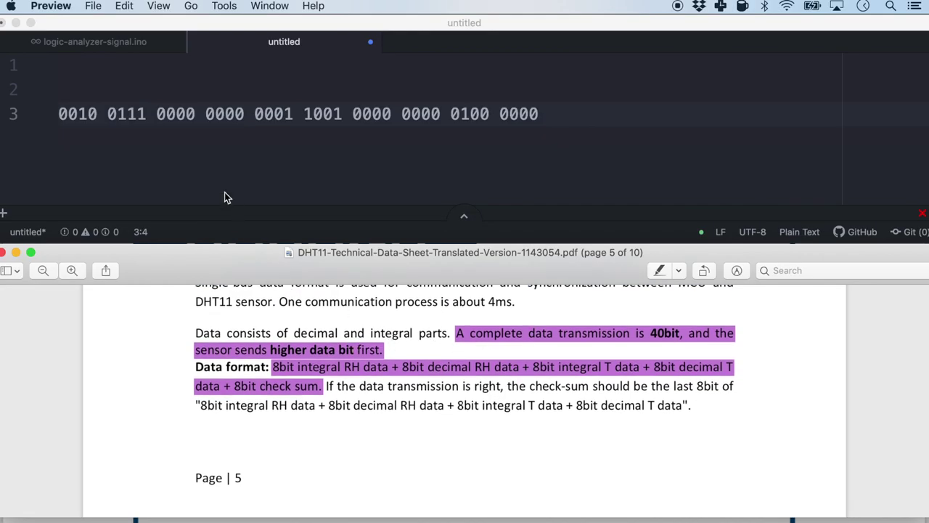
{"action": "left_click", "coordinate": [151, 119]}
{"action": "left_click", "coordinate": [135, 120]}
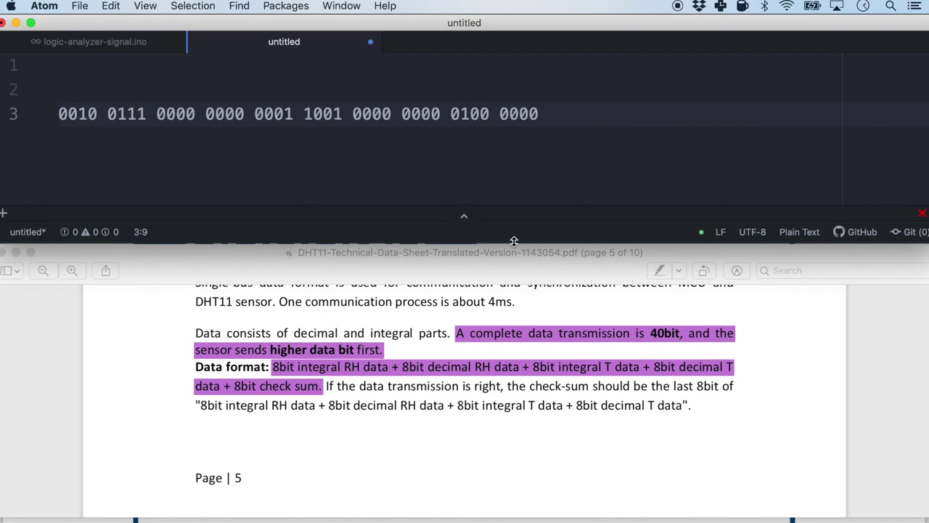
{"action": "left_click", "coordinate": [548, 114]}
{"action": "key", "text": "Return"}
{"action": "type", "text": "RH Int    RH dec    "}
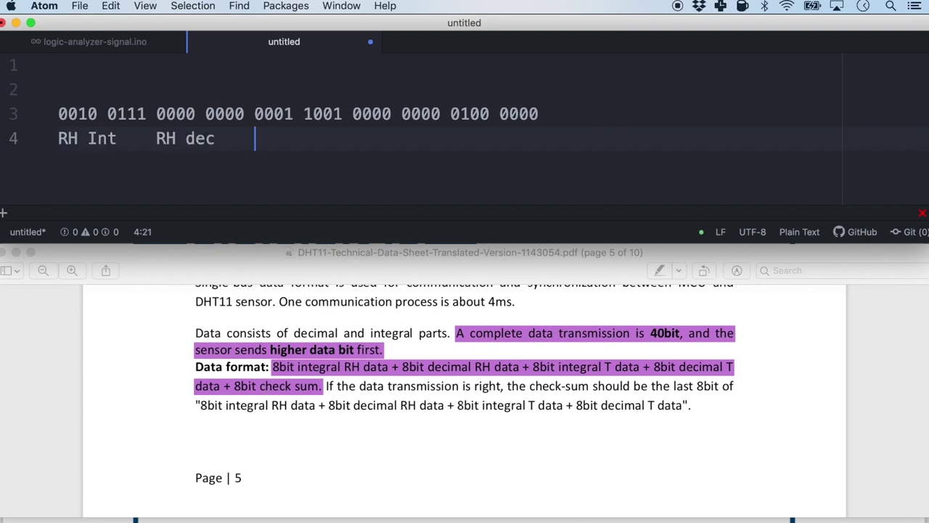
{"action": "type", "text": "Temp Int"}
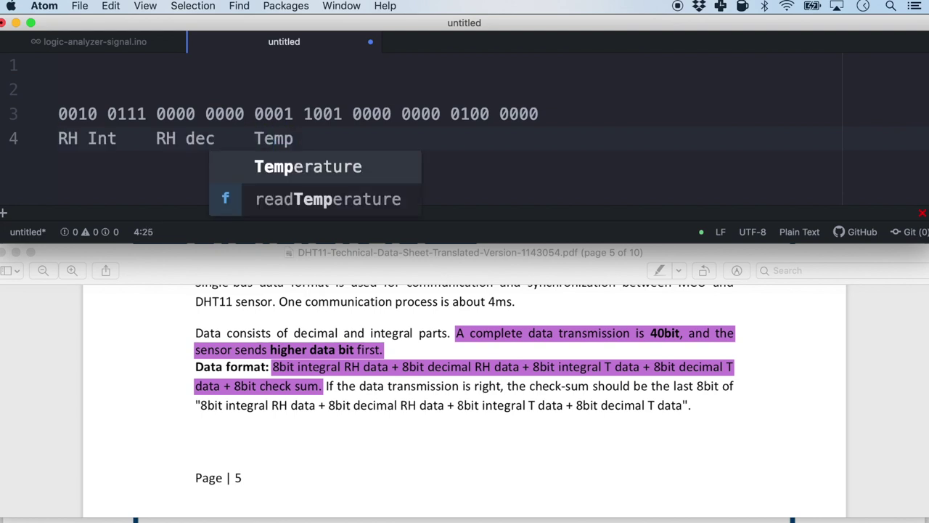
{"action": "type", "text": "Temp dec  Checksum"}
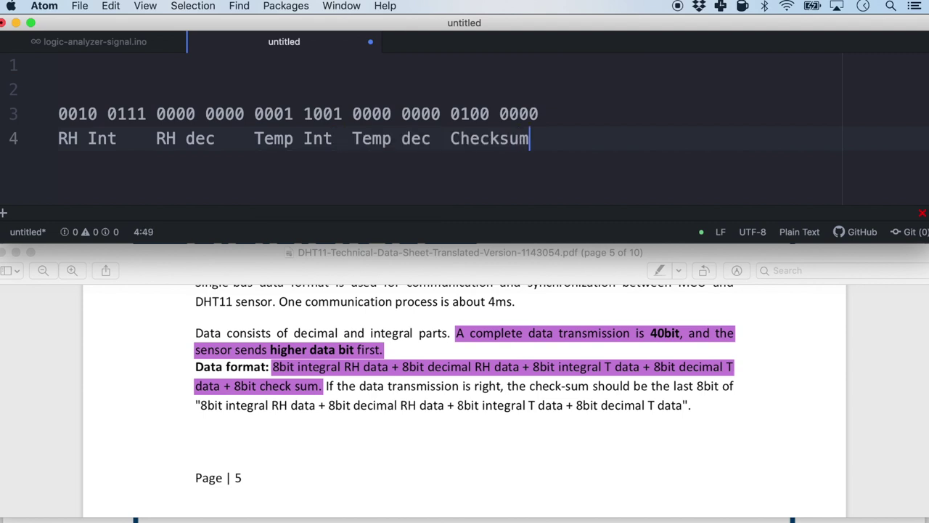
- Highlight the Temp dec byte and compare it with the decimal digits of the temperature readings in CoolTerm
{"action": "left_click", "coordinate": [304, 139]}
{"action": "left_click_drag", "start_coordinate": [256, 115], "coordinate": [442, 116]}
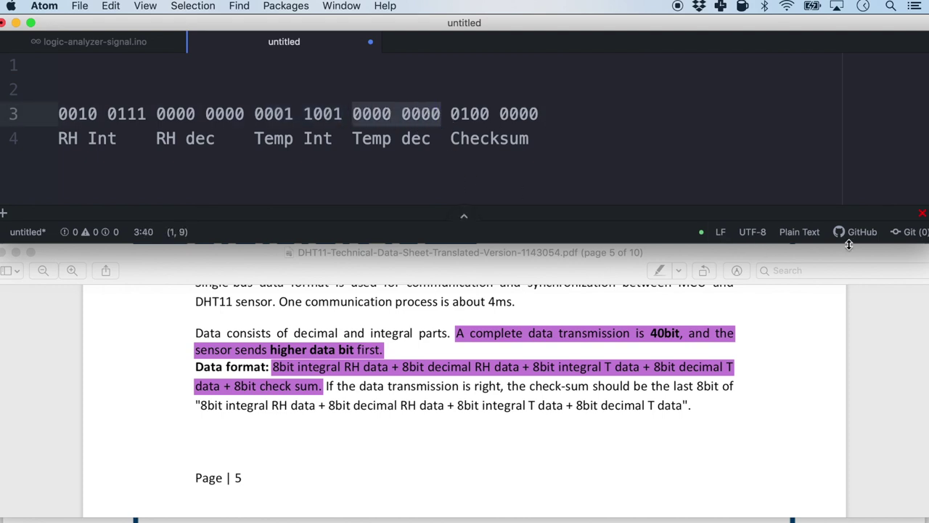
{"action": "key", "text": "super+Tab"}
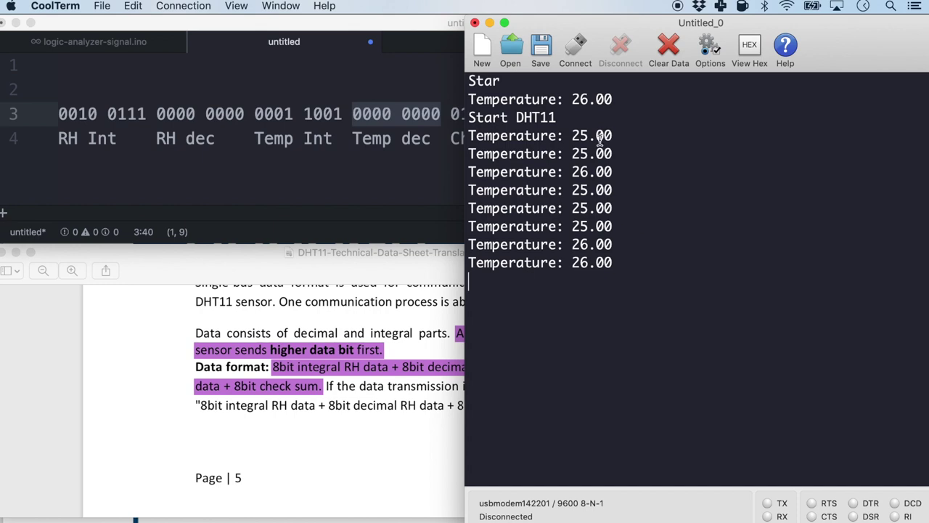
{"action": "left_click_drag", "start_coordinate": [597, 136], "coordinate": [612, 136]}
{"action": "left_click", "coordinate": [409, 162]}
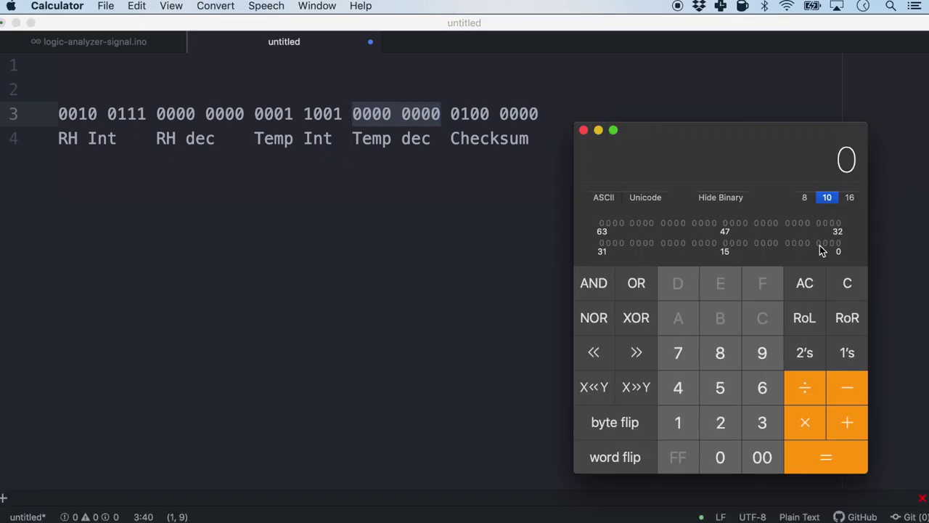
- Highlight the Temp Int byte and convert it to decimal by setting Calculator's binary display to 0001 1001
{"action": "left_click", "coordinate": [259, 115]}
{"action": "left_click", "coordinate": [256, 114]}
{"action": "left_click_drag", "start_coordinate": [276, 114], "coordinate": [342, 114]}
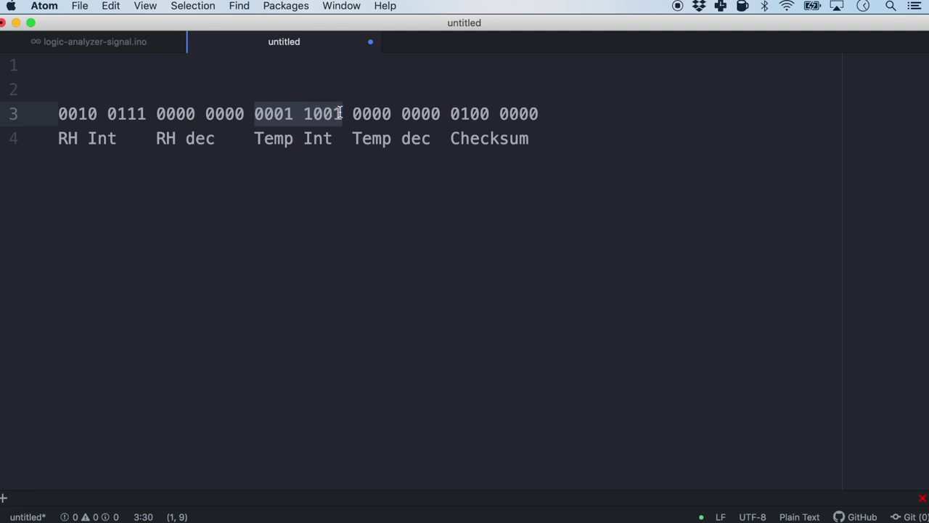
{"action": "key", "text": "super+Tab"}
{"action": "left_click", "coordinate": [812, 247]}
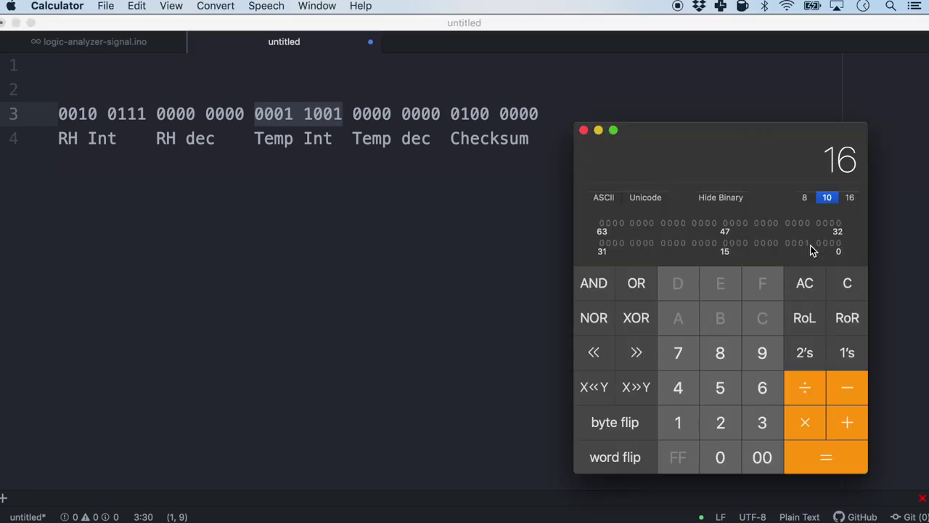
{"action": "left_click", "coordinate": [819, 244]}
{"action": "left_click", "coordinate": [839, 244]}
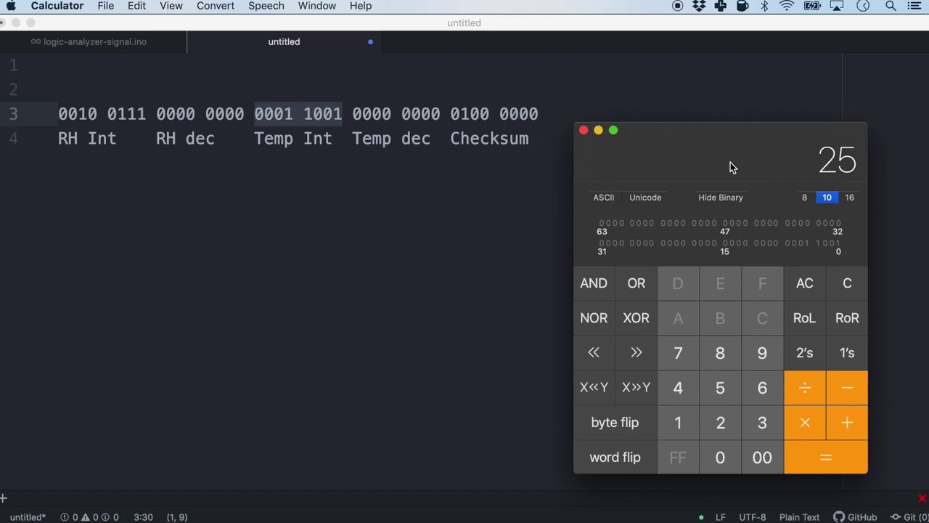
- Switch to CoolTerm and compare the logged temperature readings with the decoded Temp Int value
{"action": "key", "text": "super+Tab"}
{"action": "key", "text": "super+Tab"}
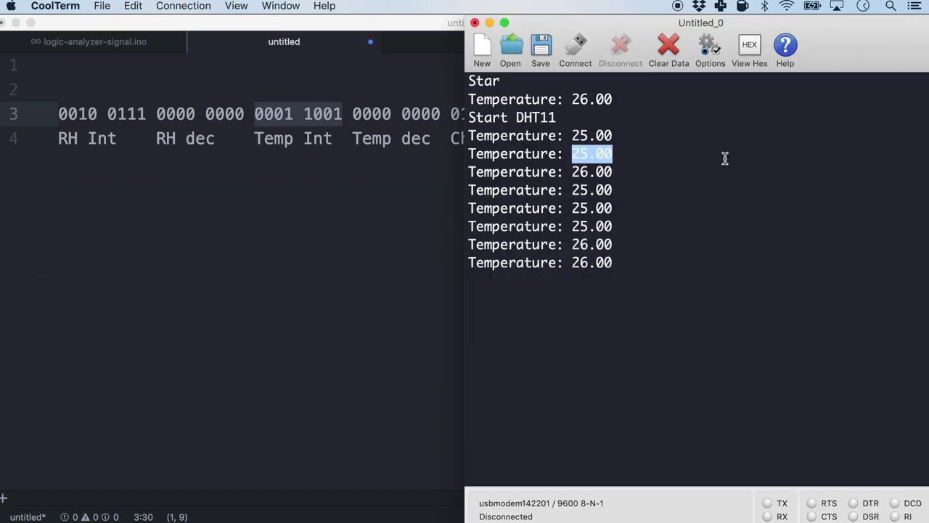
{"action": "key", "text": "super+Tab"}
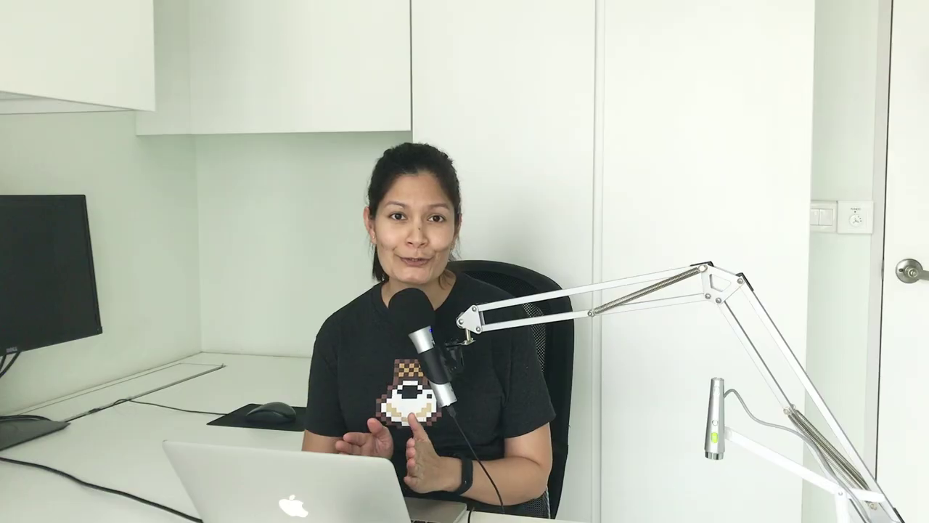